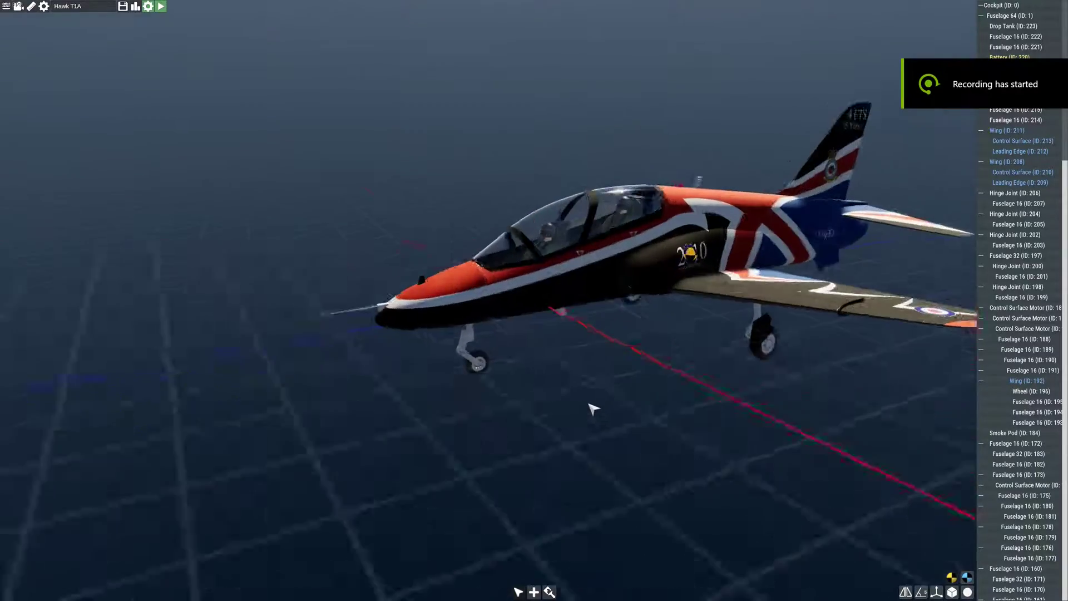
- Change the material type of the transparent wing part in the Hawk's main gear linkage from Glass to Default
left_click_drag(544, 397, 393, 306)
scroll(472, 398, "up", 5)
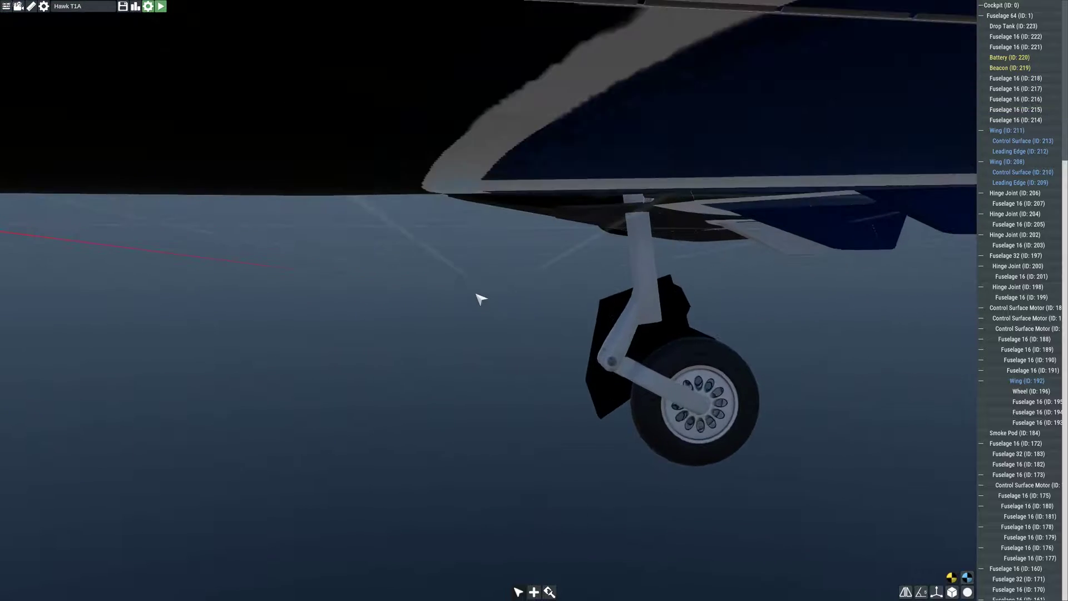
left_click(484, 368)
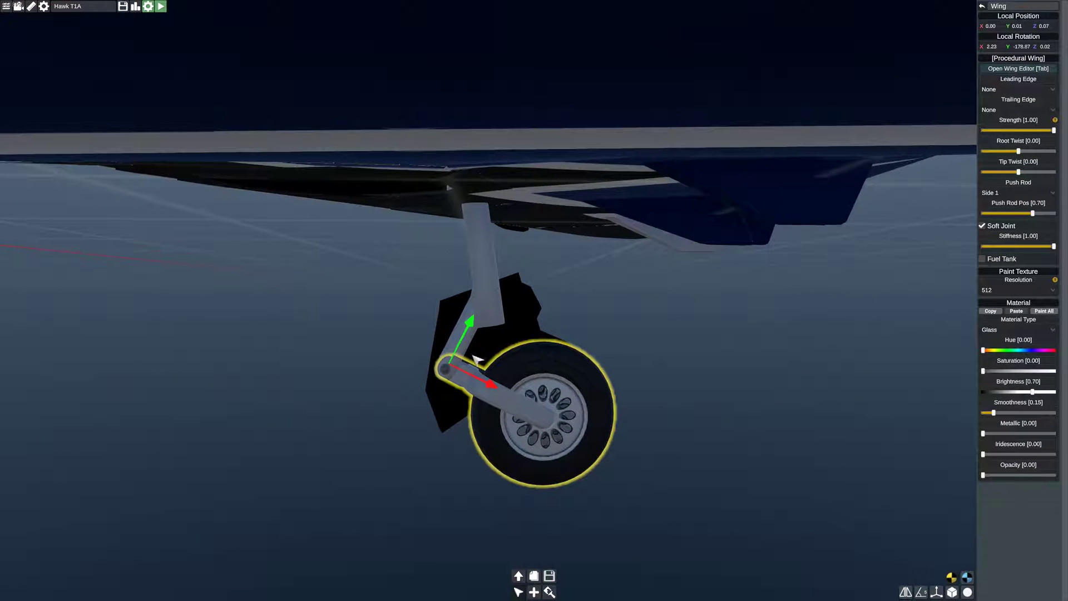
scroll(543, 496, "up", 4)
key("f")
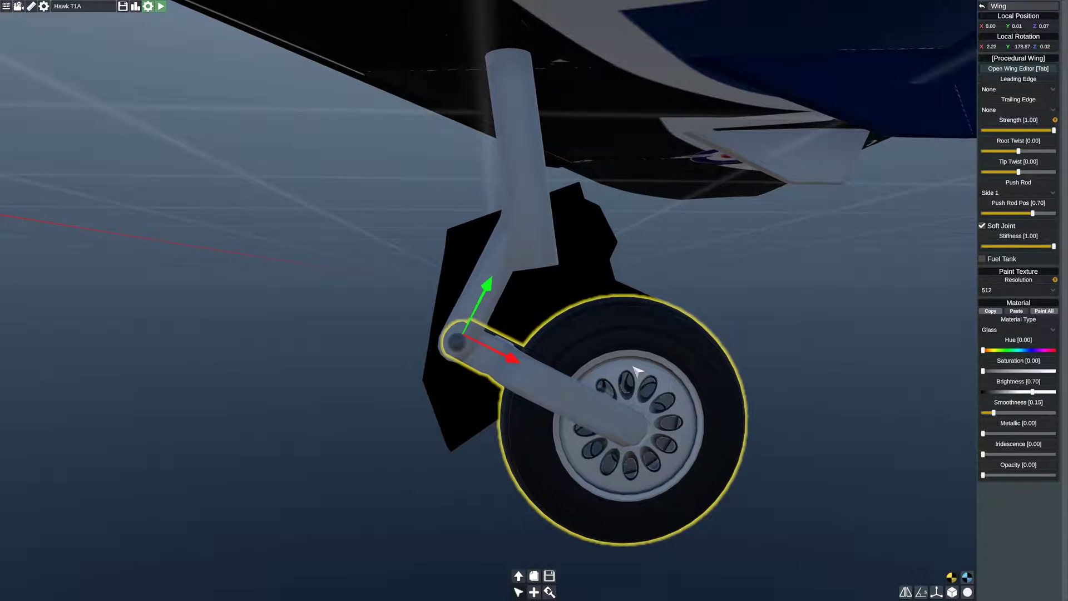
left_click(982, 225)
scroll(867, 349, "up", 4)
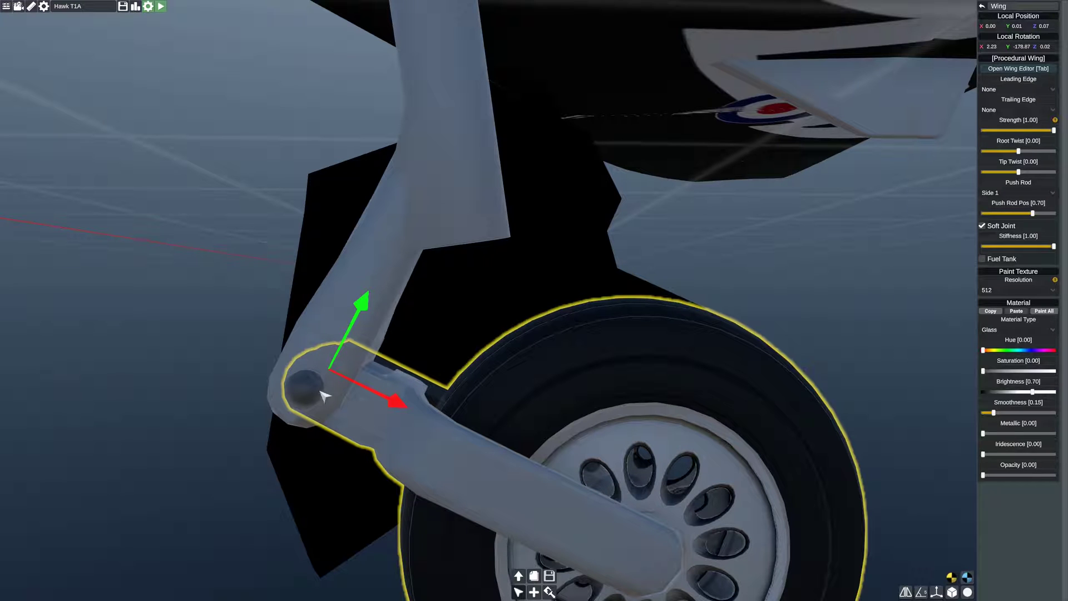
scroll(254, 387, "down", 3)
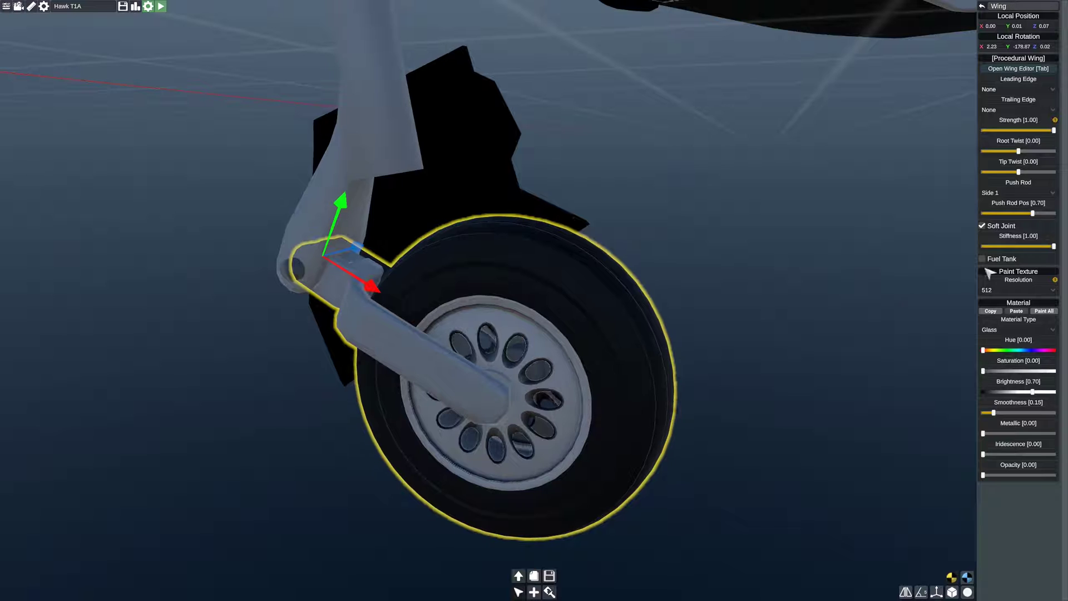
left_click(1007, 330)
left_click(997, 349)
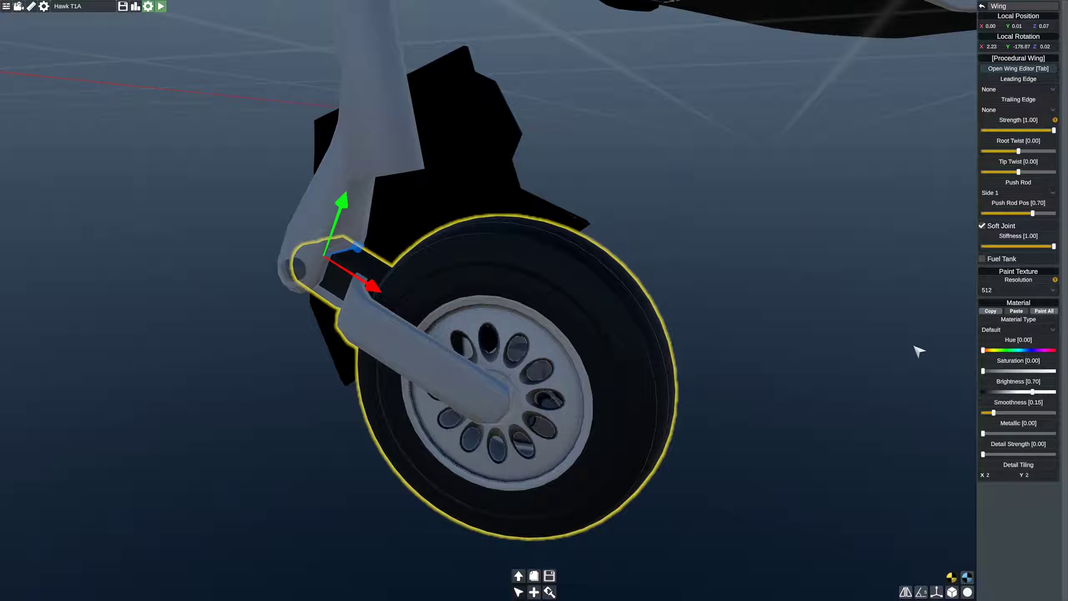
- Set both the leading edge and trailing edge of the main gear's wing part to Standard
scroll(636, 317, "up", 3)
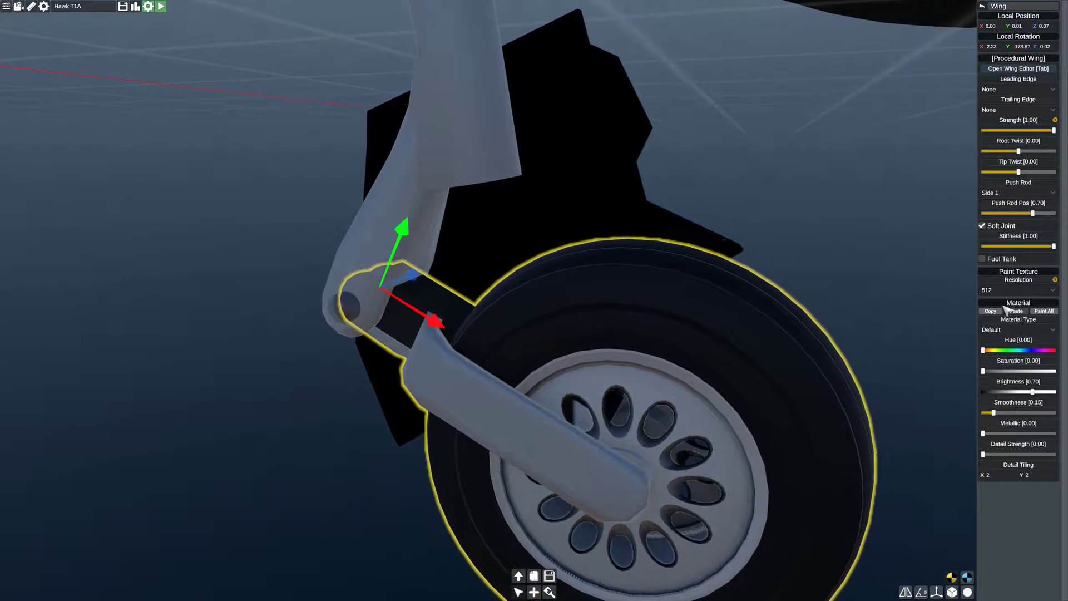
left_click(993, 88)
left_click(996, 109)
left_click(996, 110)
left_click(994, 131)
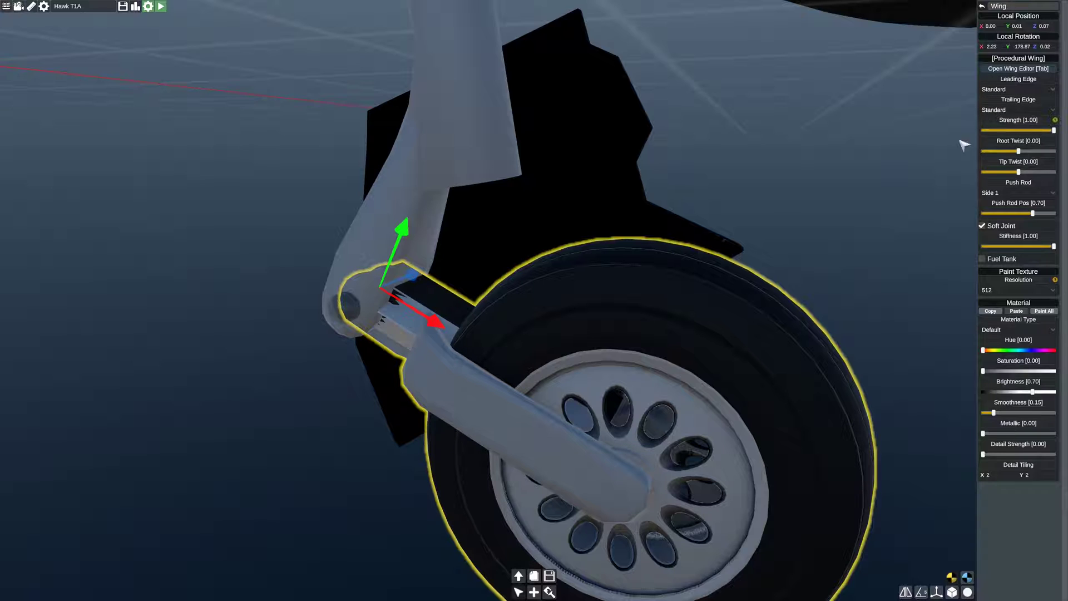
- Try moving two outer control points of the gear's wing part sideways, away from the wheel, in the Wing Editor
left_click_drag(586, 272, 558, 275)
scroll(468, 277, "up", 8)
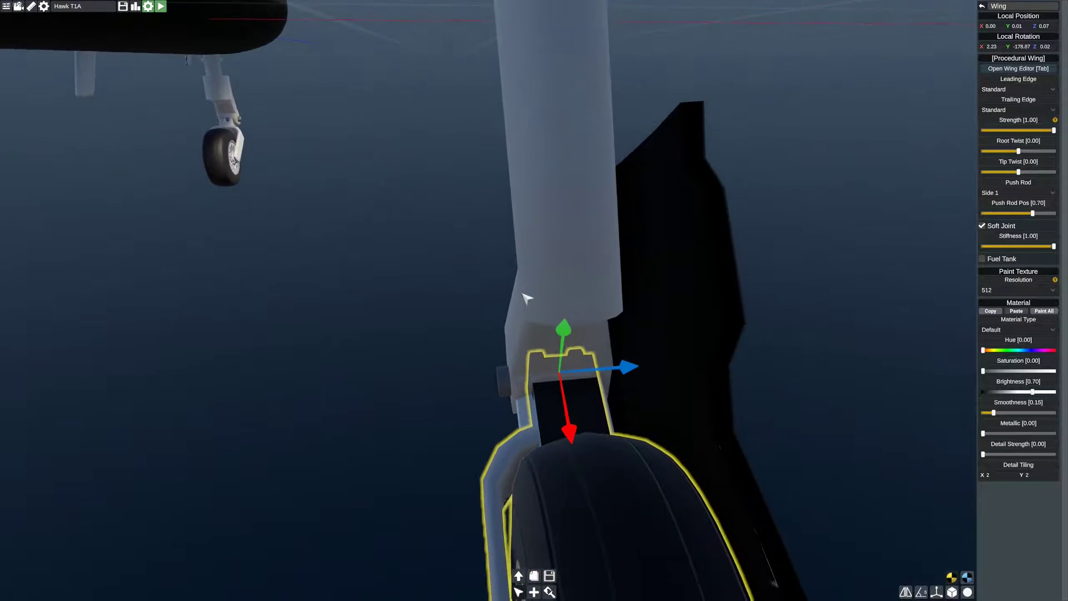
left_click(1005, 69)
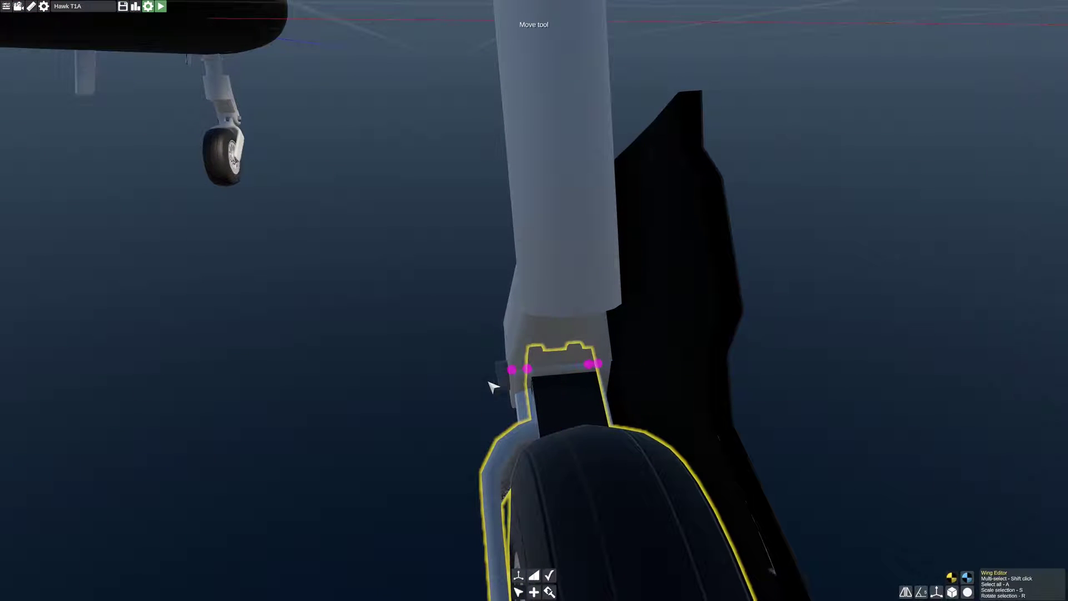
left_click(515, 369)
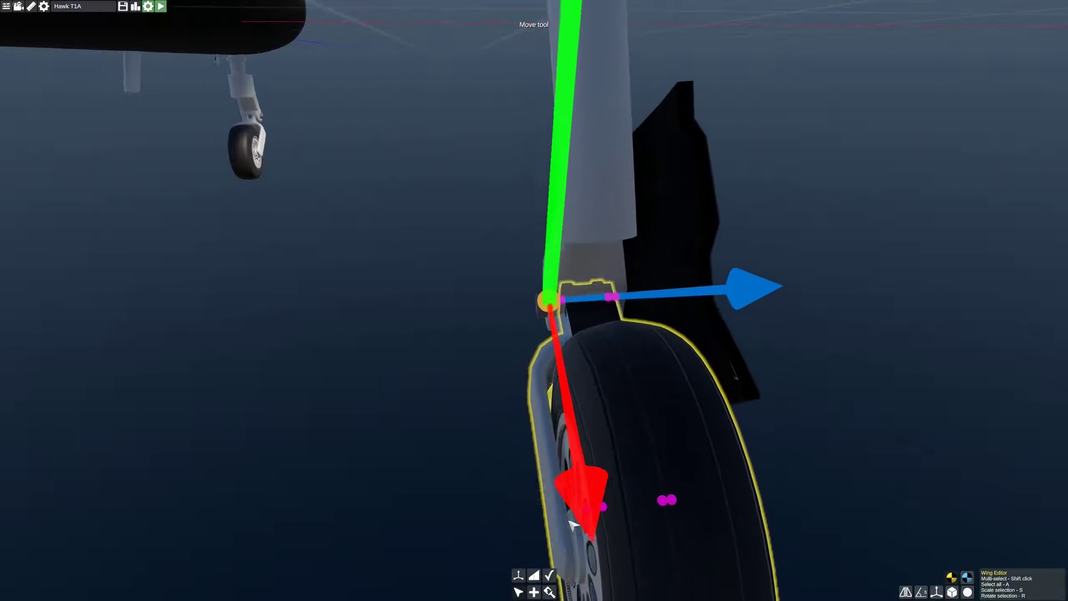
left_click(588, 506)
left_click(552, 300, "shift")
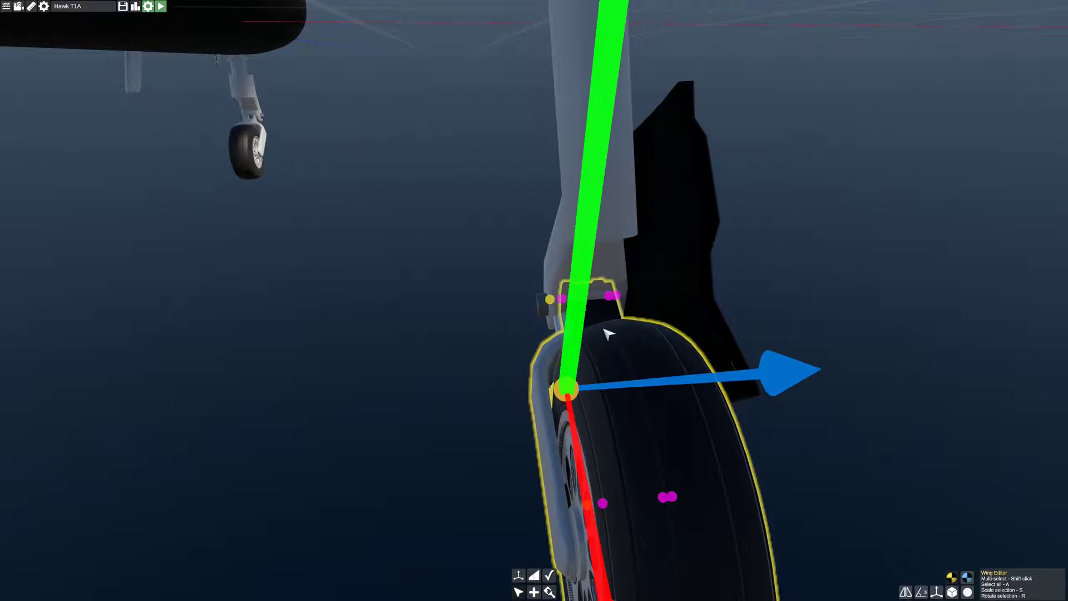
left_click_drag(782, 372, 736, 389)
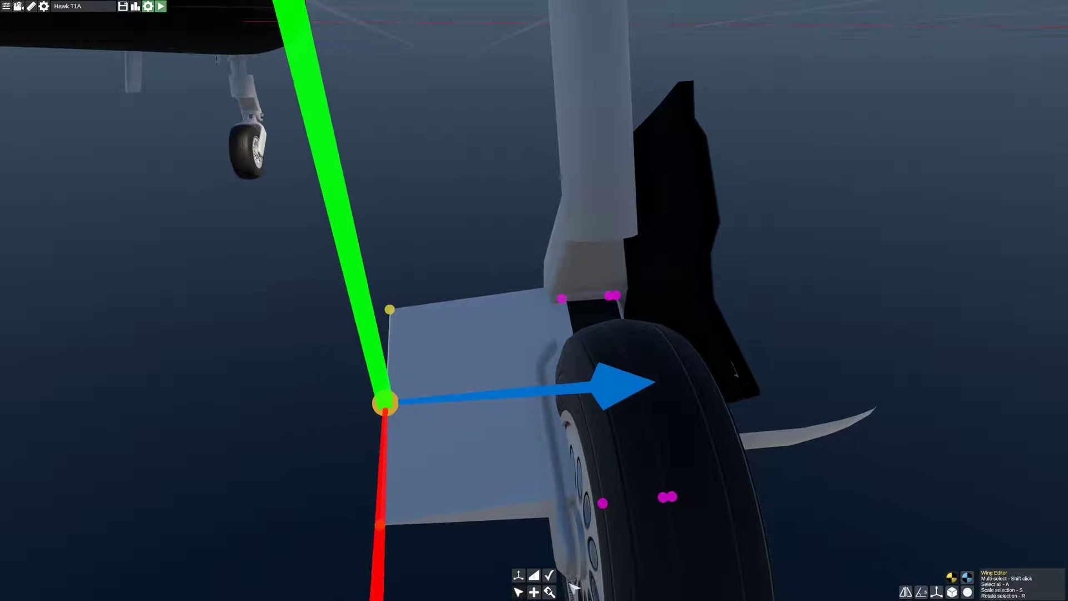
left_click(550, 576)
- Select the pin fuselage on the gear linkage, reselect the adjoining wing part and set its material type to Hole
left_click_drag(575, 350, 586, 250)
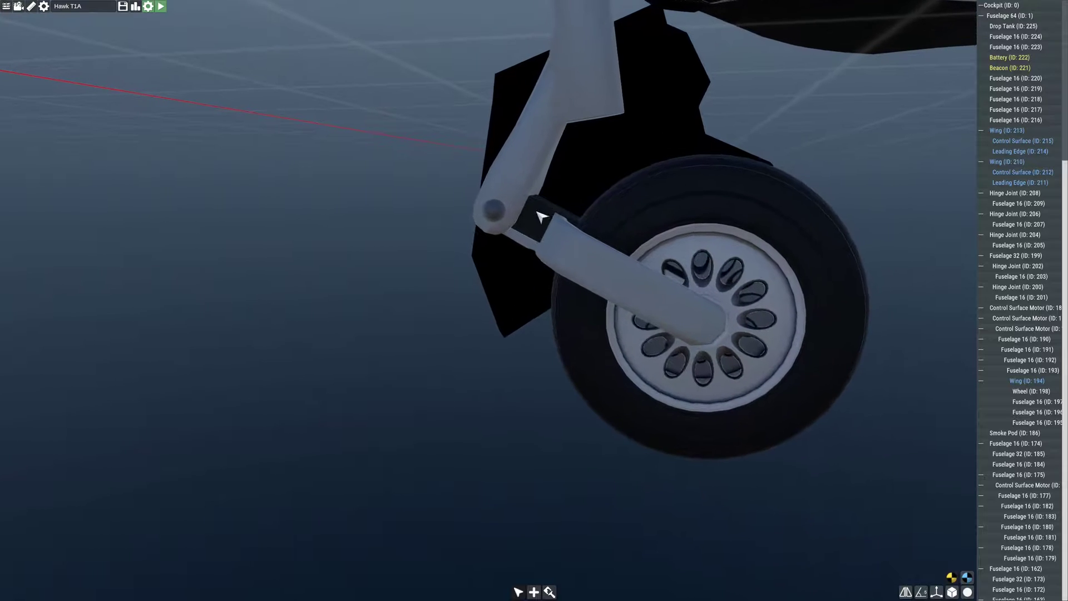
left_click(539, 216)
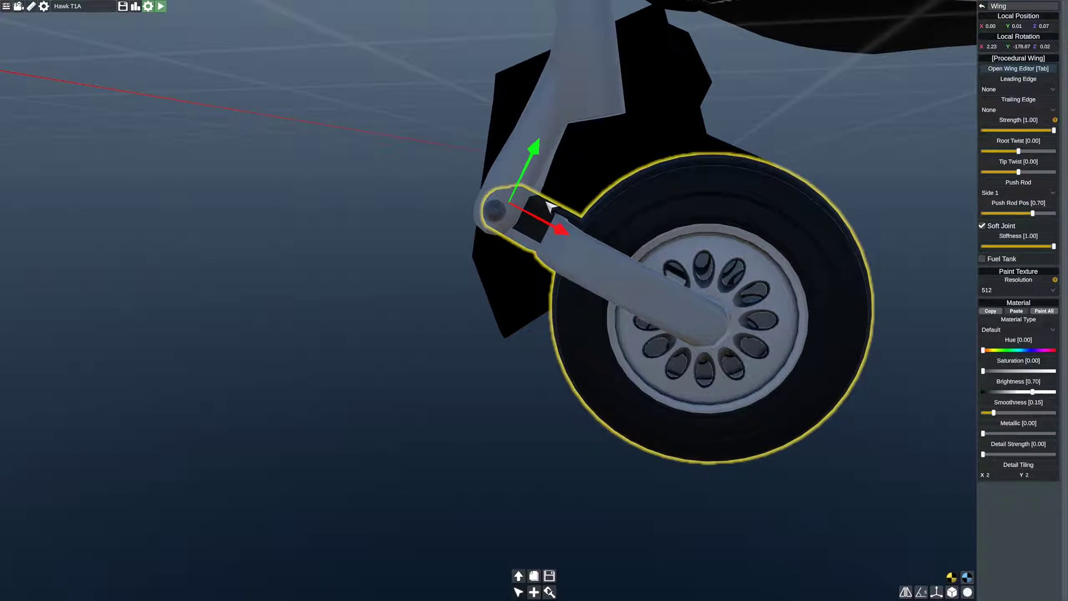
left_click(500, 216)
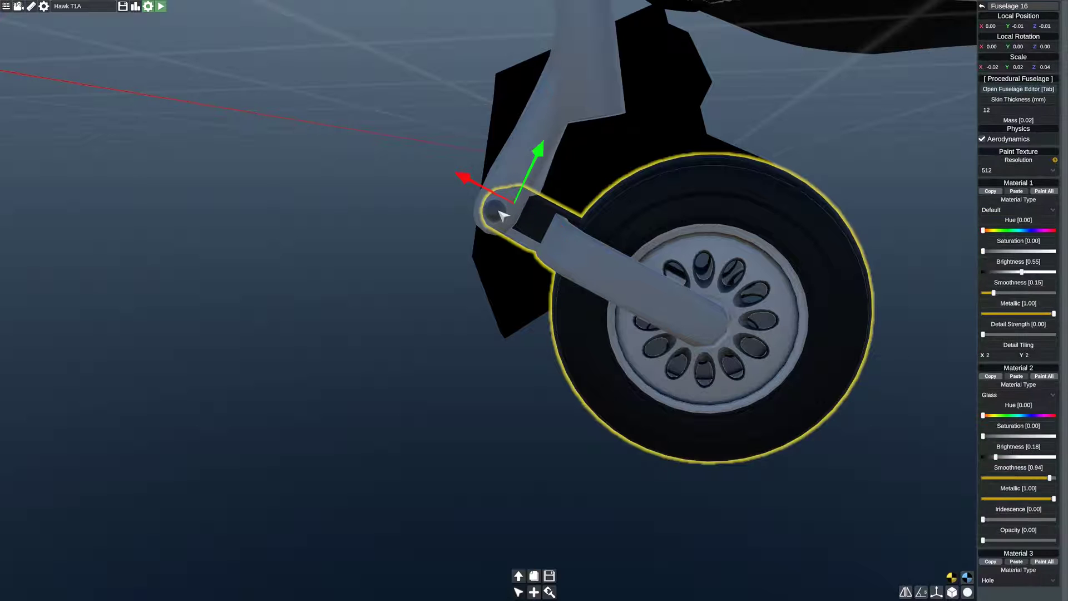
left_click(550, 217)
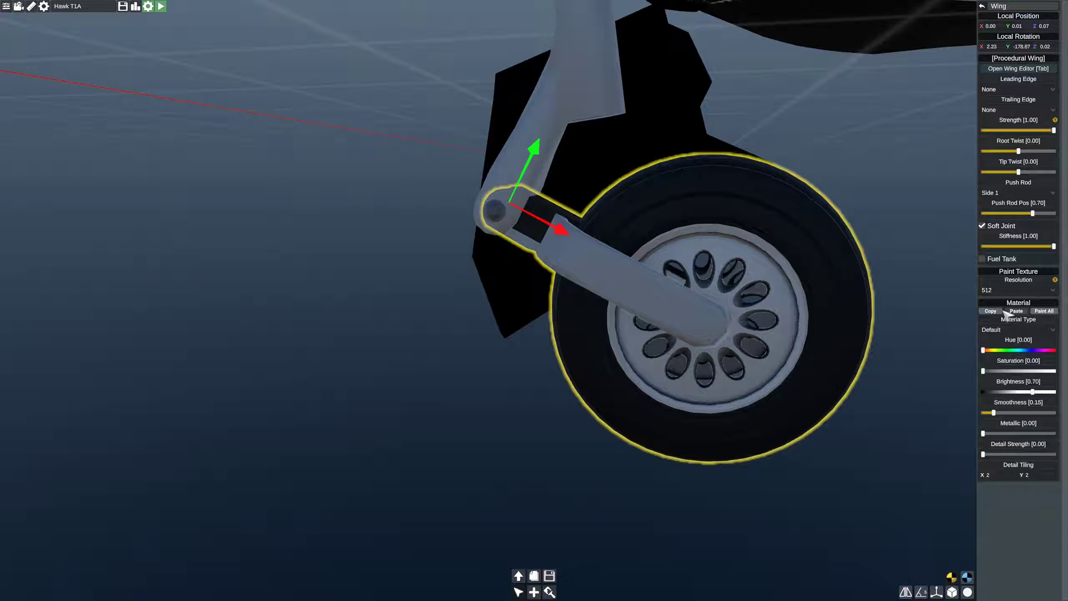
left_click(1010, 330)
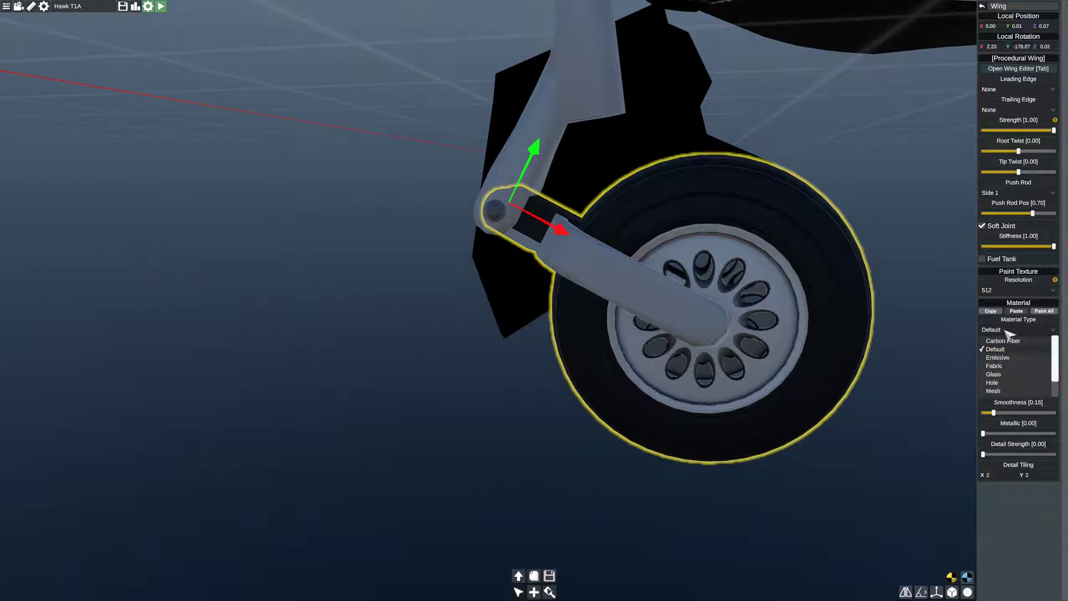
left_click(1007, 383)
left_click(510, 488)
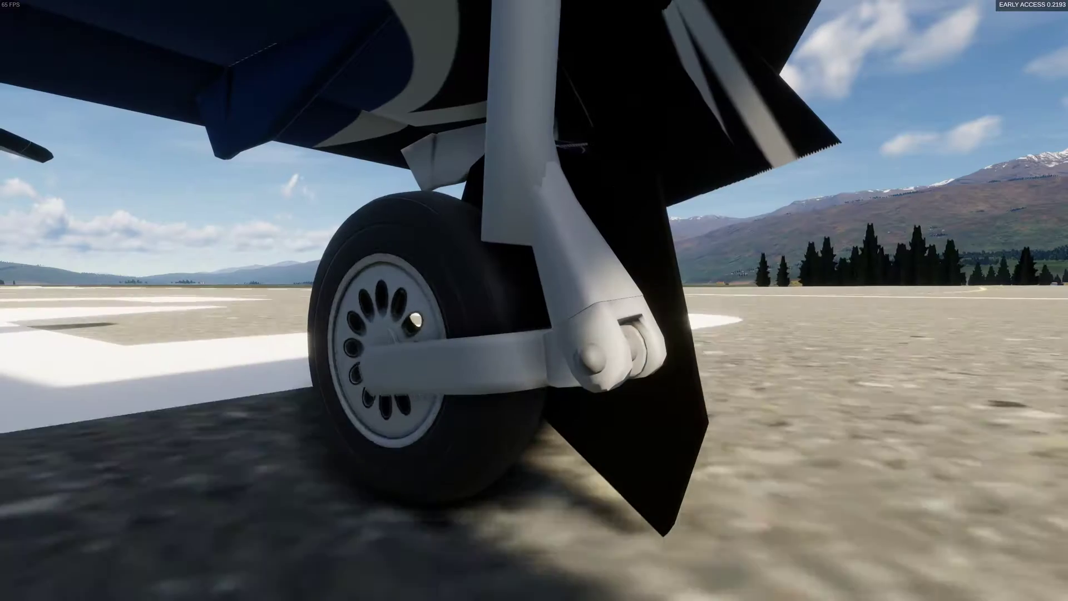
- Set the flaps to 2 while watching the Hawk's main gear on the runway
key("f")
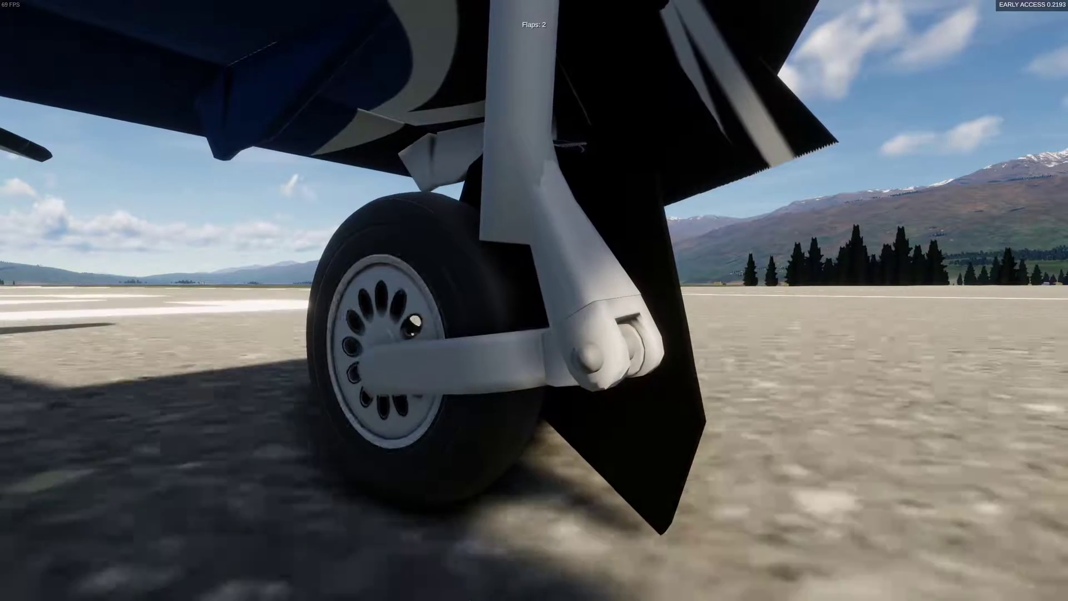
key("f")
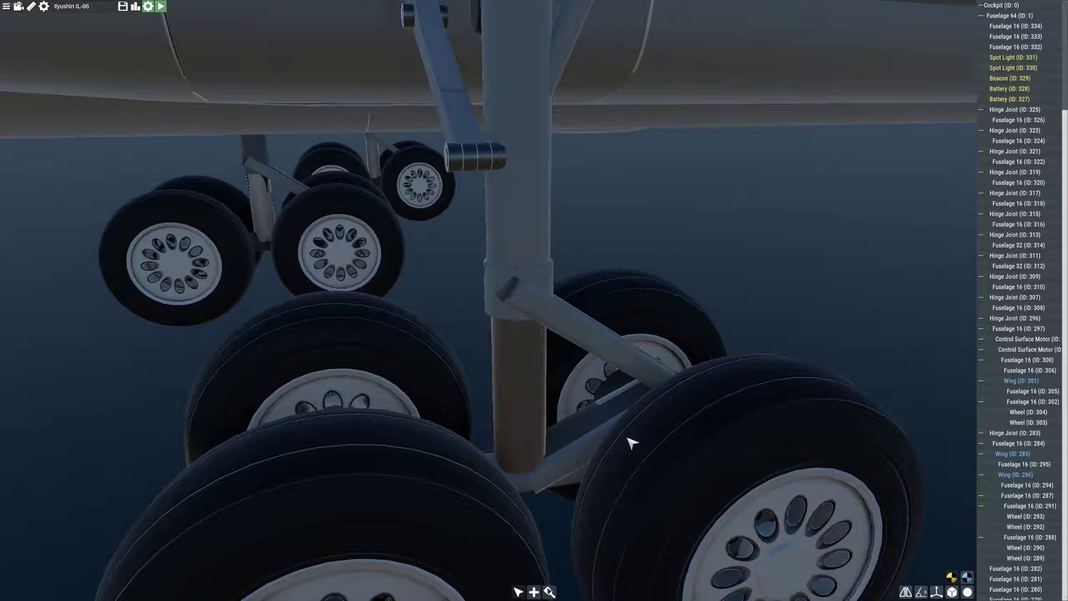
- Inspect the Ilyushin IL-86's near main gear wheel and the diagonal link attached to its strut
left_click(750, 481)
left_click(389, 503)
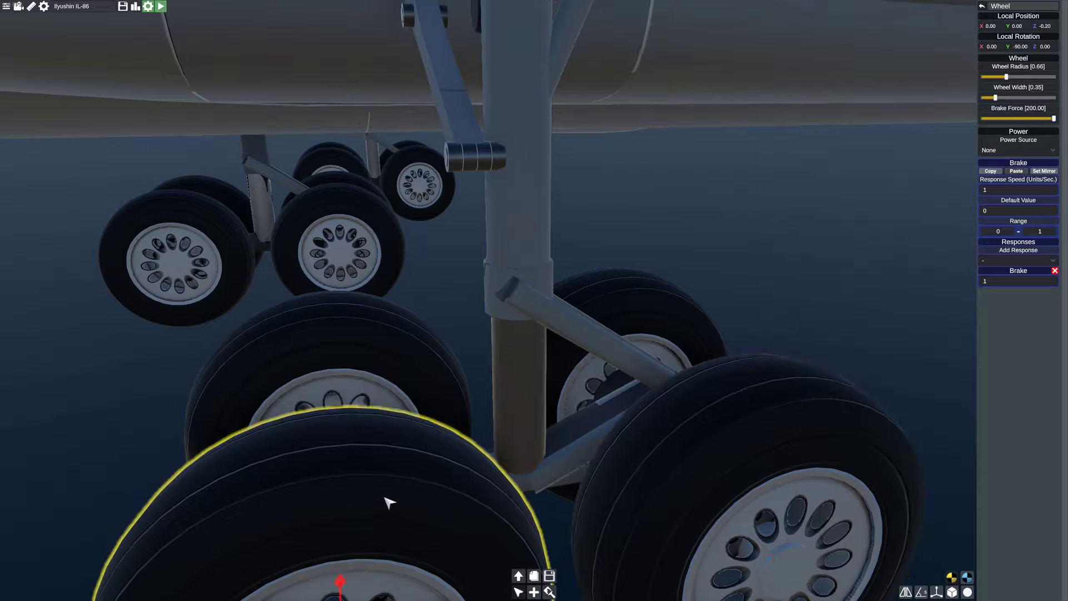
left_click(759, 229)
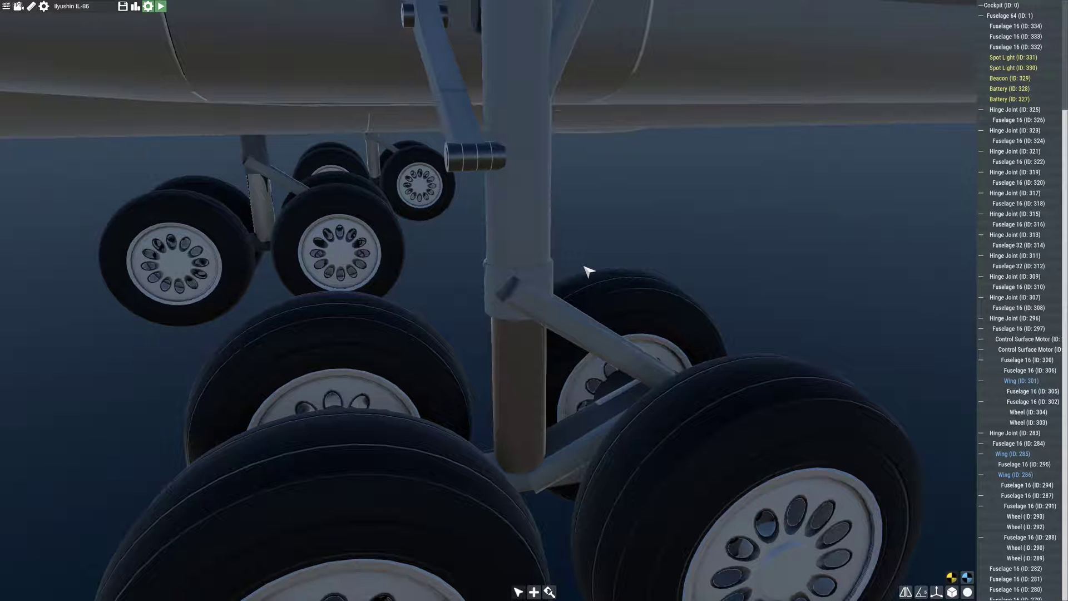
left_click(517, 299)
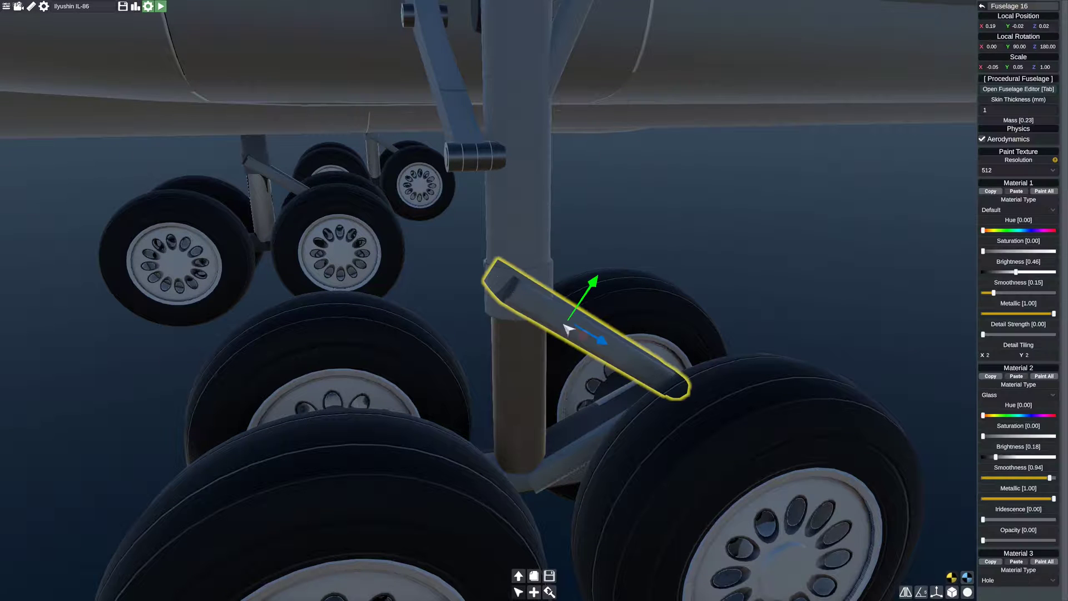
left_click_drag(638, 295, 529, 299)
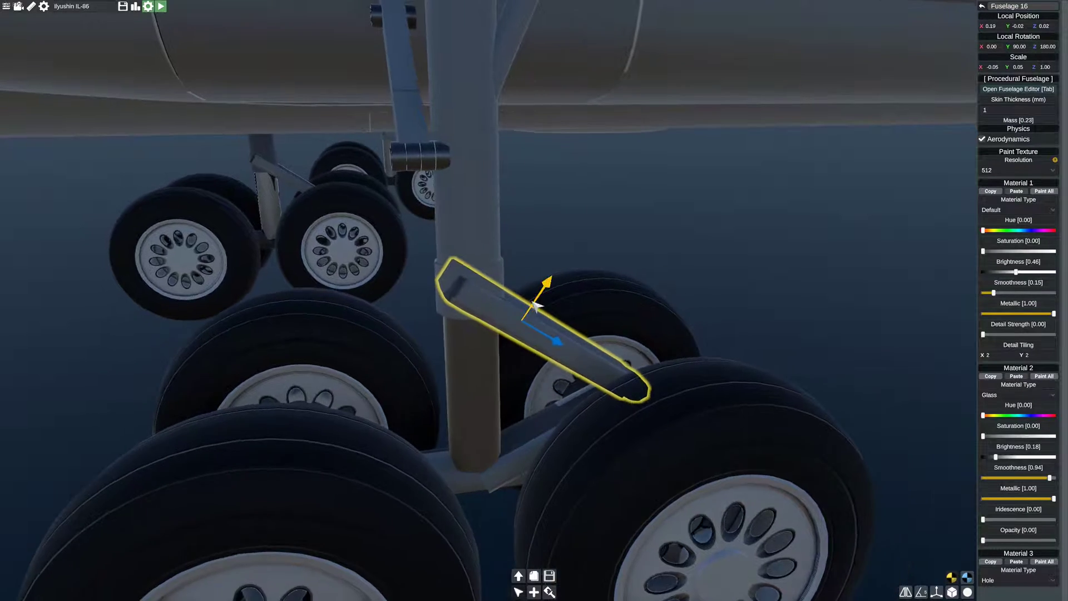
- Try the Default material type on the hidden wing part at the diagonal gear link
left_click(511, 299)
scroll(522, 273, "up", 3)
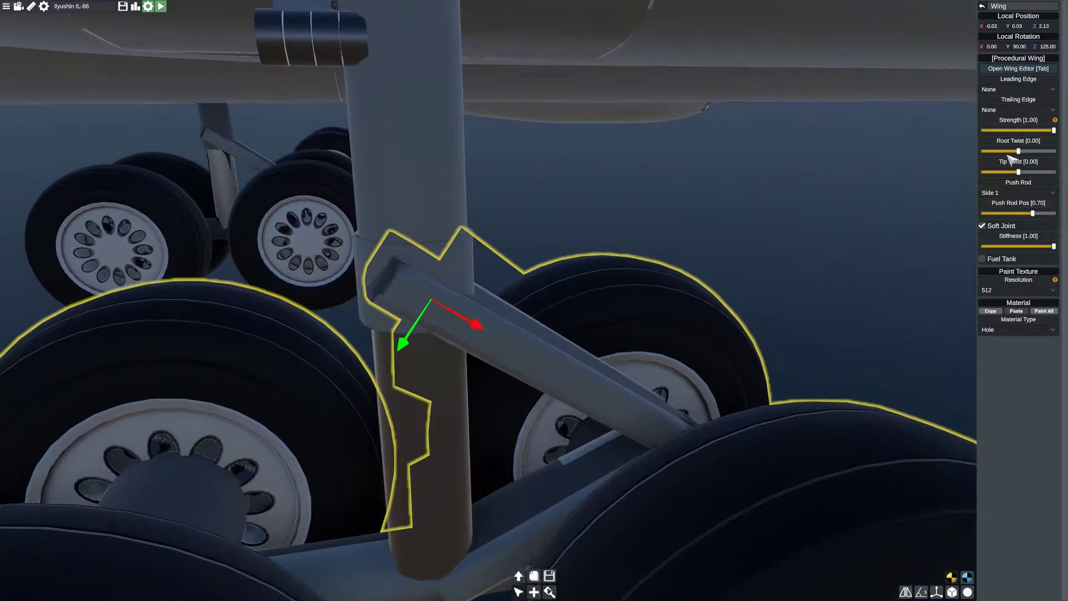
left_click(1008, 330)
left_click(1004, 355)
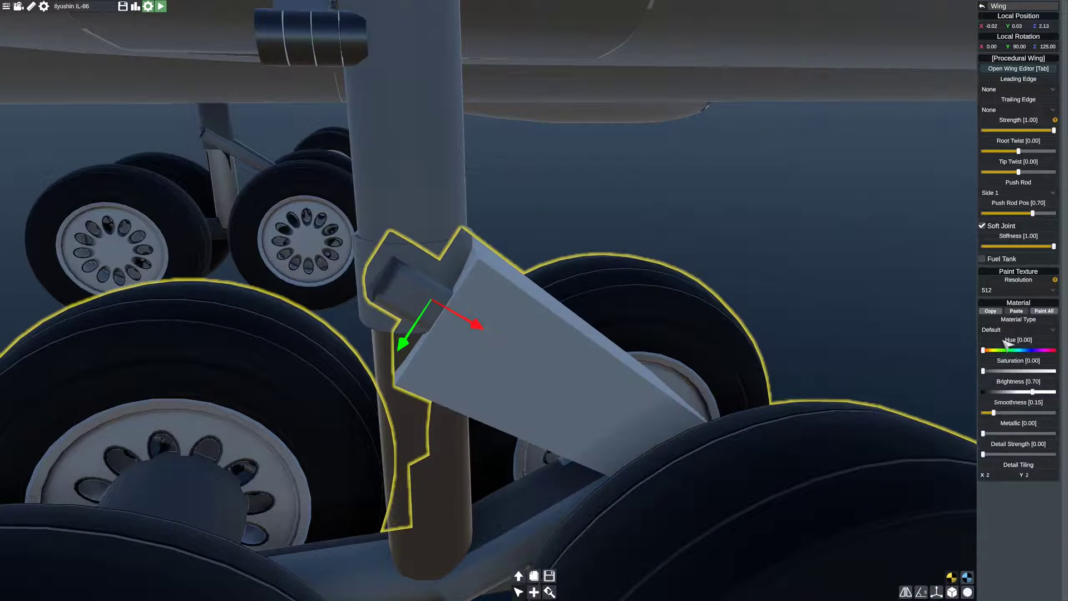
left_click(1008, 330)
left_click(1002, 375)
- Set the material type of the lower and upper hidden wing parts in the gear linkage to Default
left_click(543, 482)
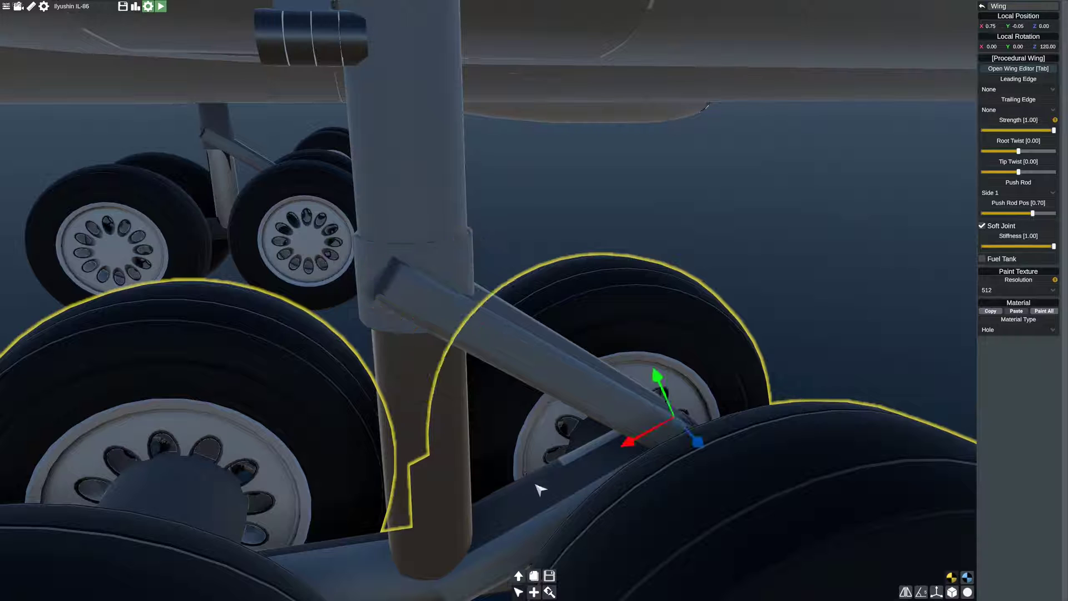
left_click(988, 330)
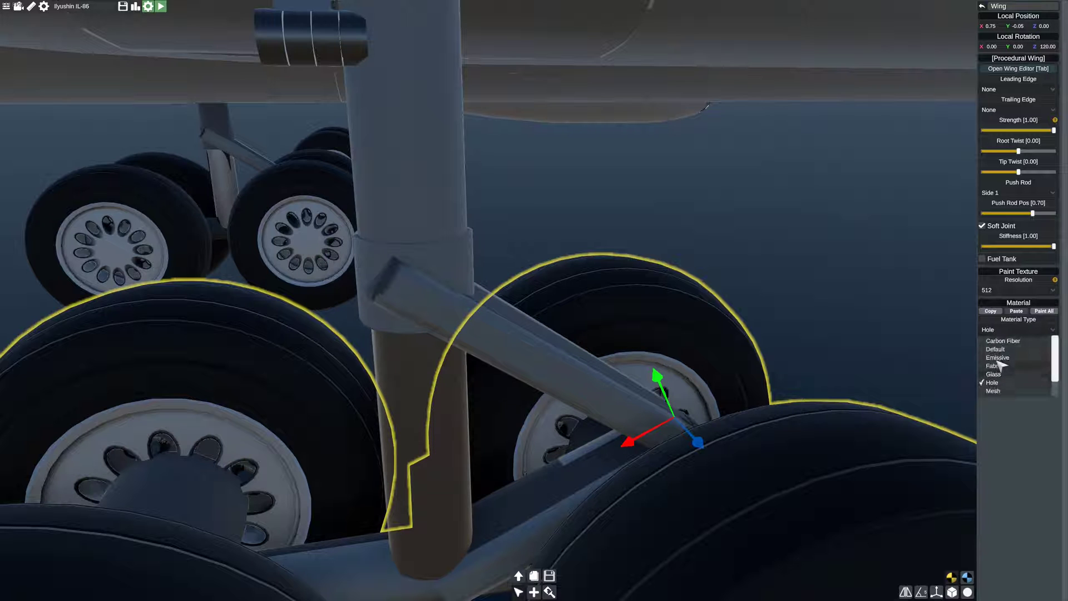
left_click(1001, 352)
left_click(543, 339)
left_click(999, 331)
left_click(1002, 353)
left_click(722, 254)
scroll(482, 334, "up", 3)
scroll(527, 317, "down", 6)
scroll(535, 368, "up", 3)
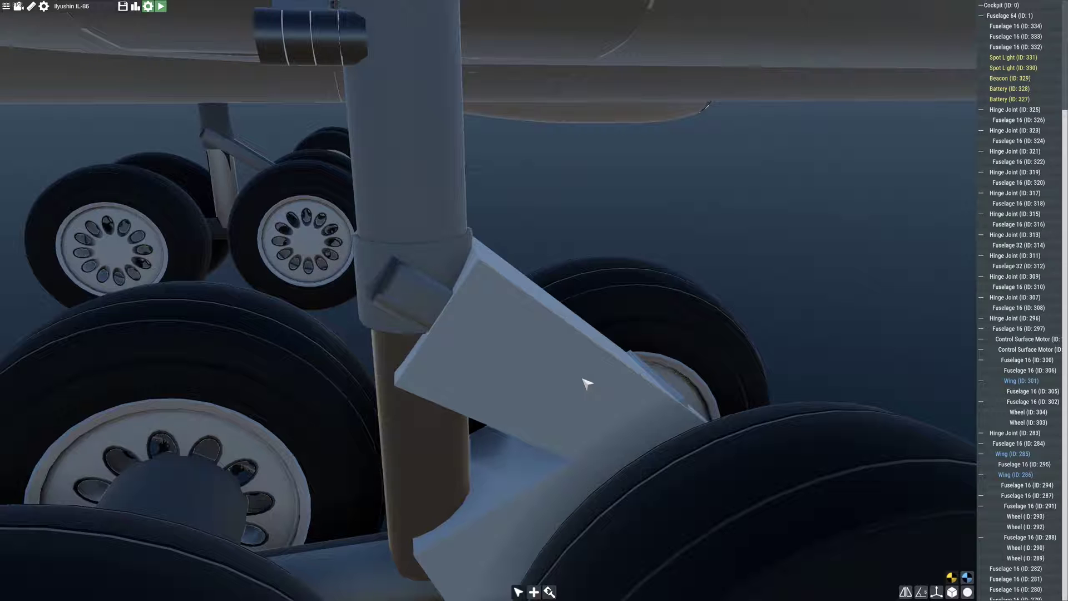
scroll(490, 431, "down", 3)
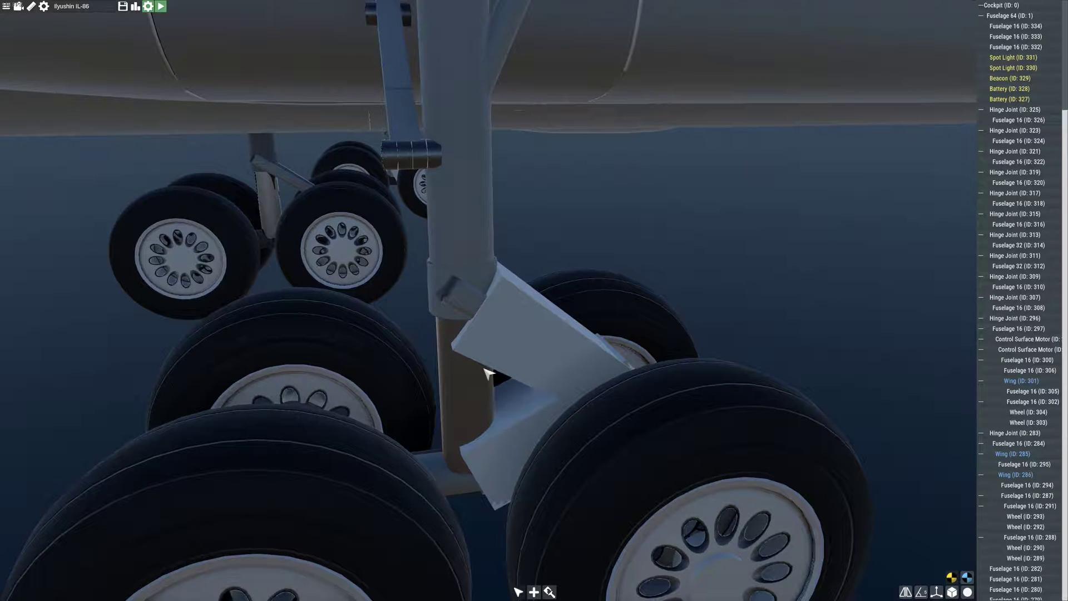
scroll(499, 372, "up", 3)
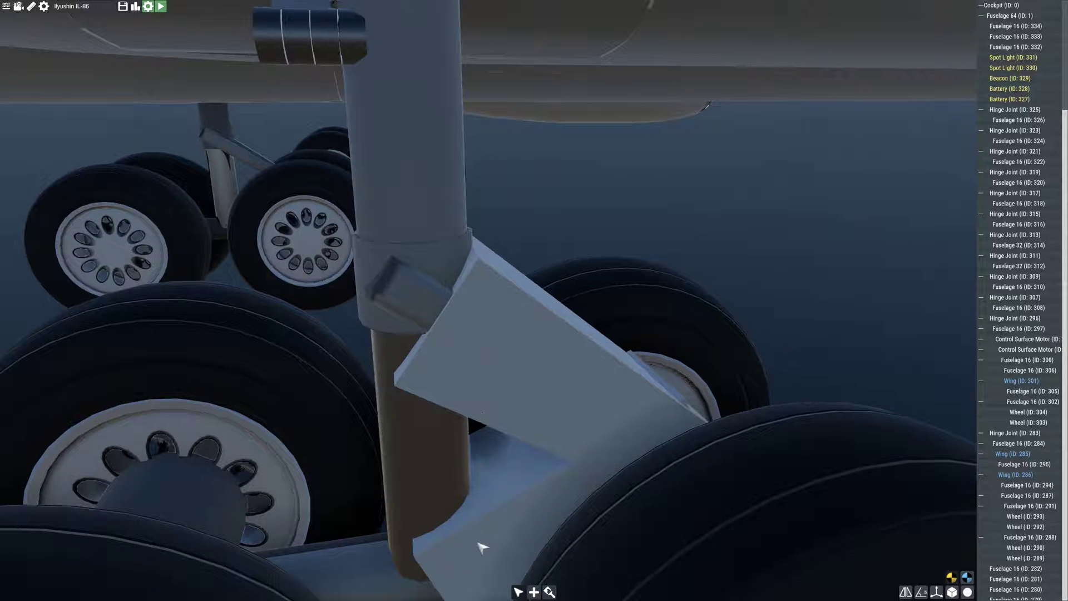
left_click(534, 400)
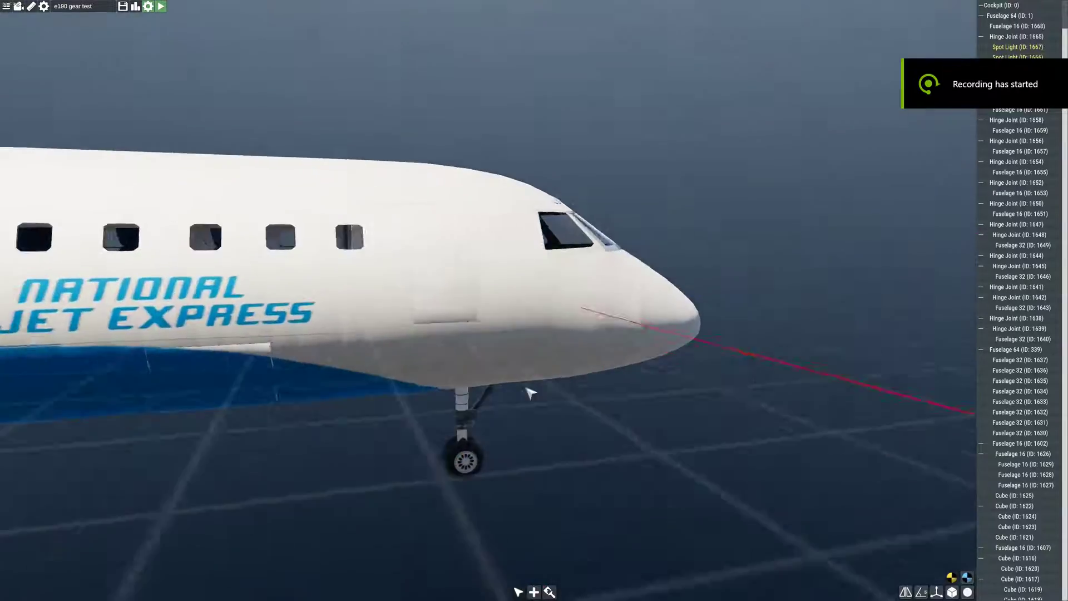
- Examine the six-wheel main landing gear beneath the wing of the e190 gear test aircraft
left_click_drag(528, 391, 337, 448)
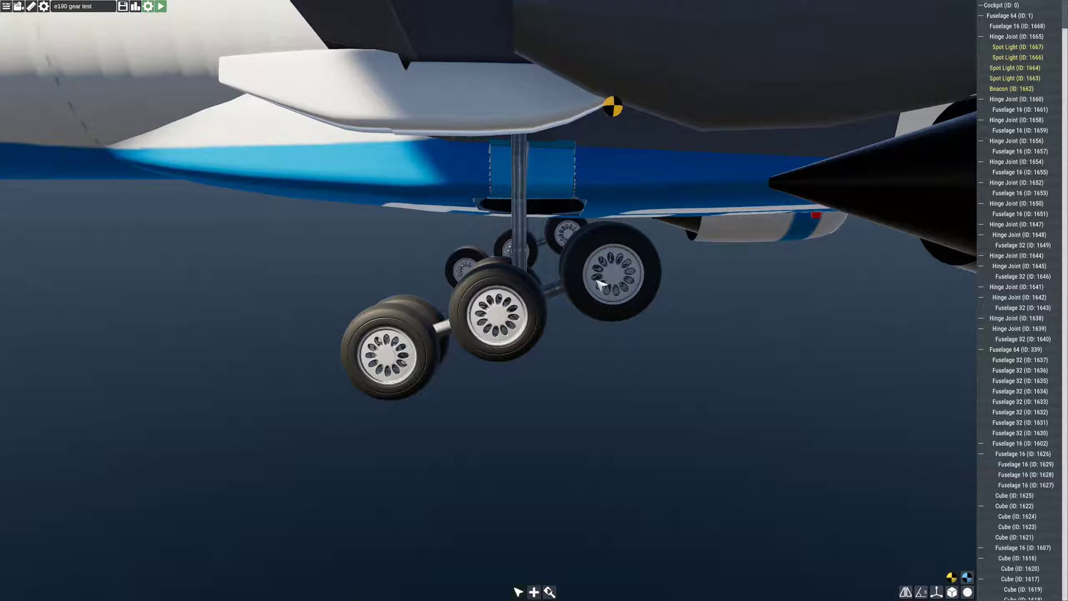
left_click_drag(404, 171, 439, 179)
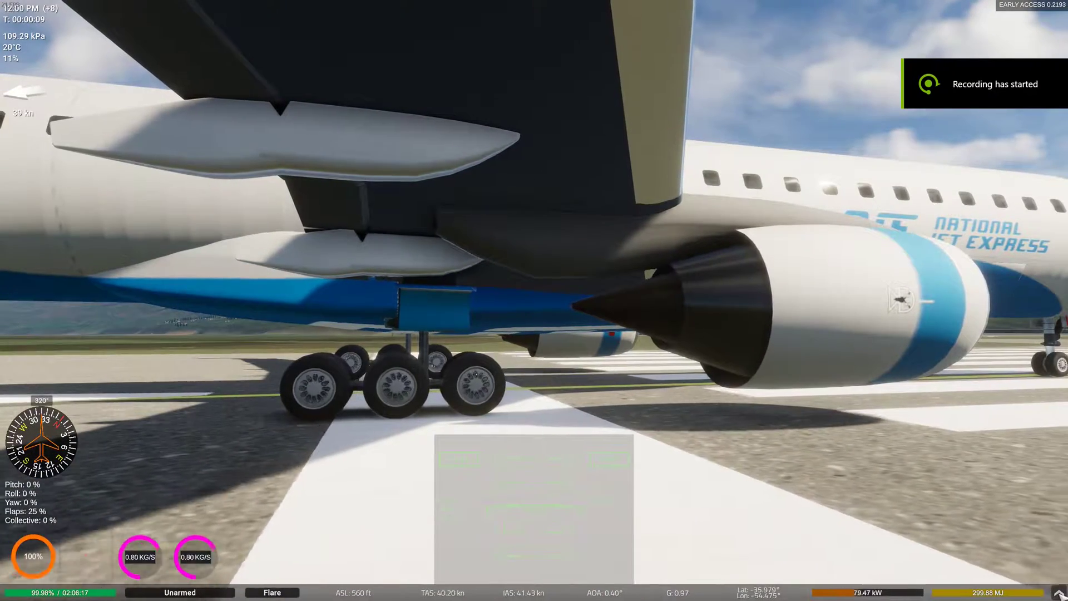
- Show the environment's wind, gust and turbulence settings and place them clear of the landing gear
left_click(1058, 592)
left_click(1023, 558)
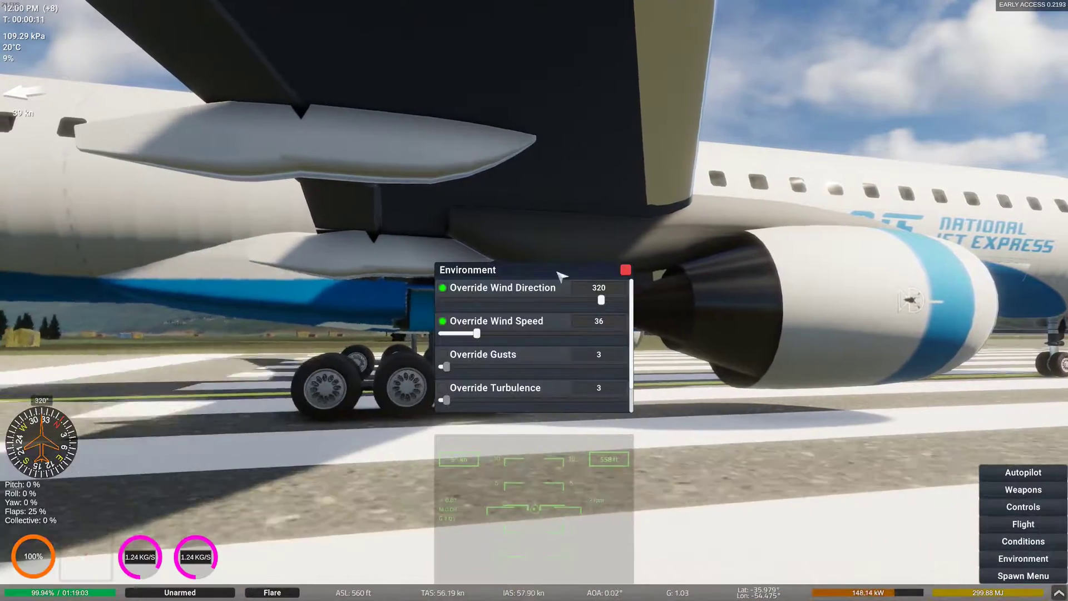
left_click_drag(555, 269, 899, 50)
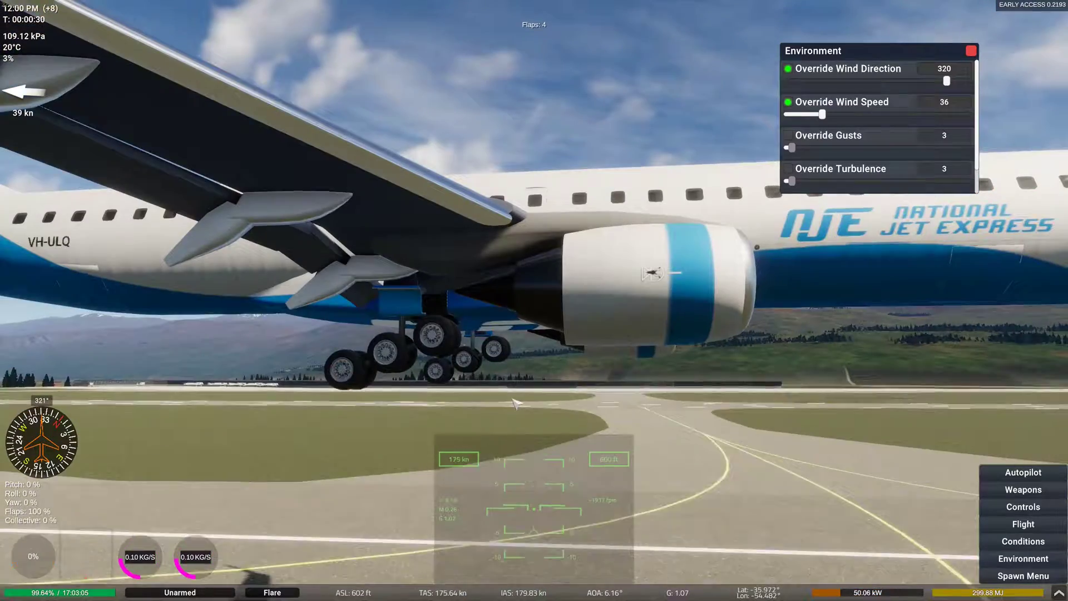
- Extend the aircraft's flaps to 100% for the landing gear test over the runway
key("f")
key("f")
key("f")
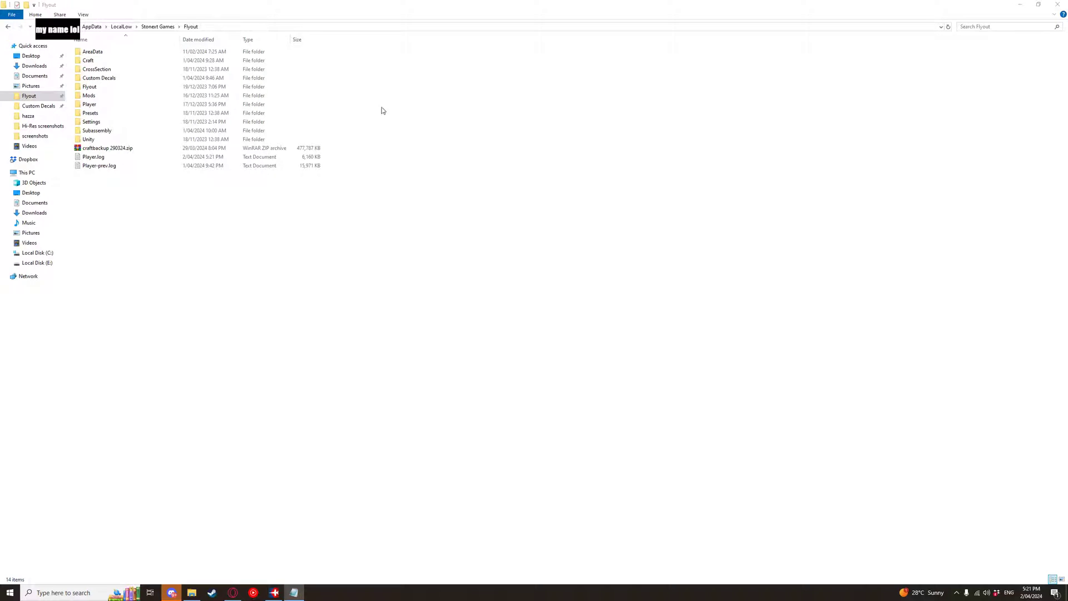
- Open data.txt from the Ilyushin IL-86 folder among Flyout's saved craft files in File Explorer
double_click(126, 59)
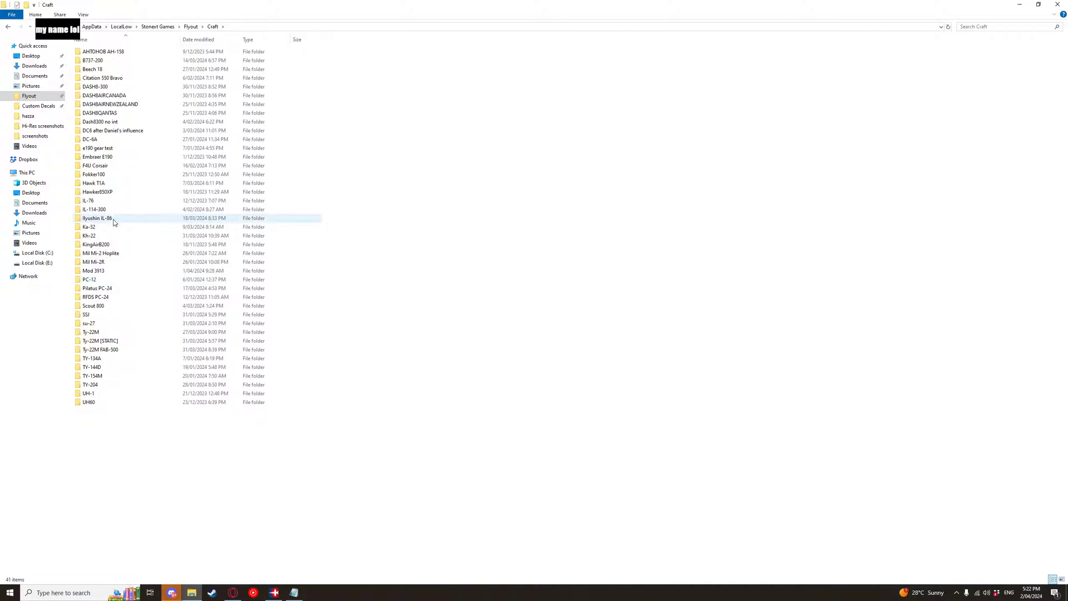
double_click(114, 219)
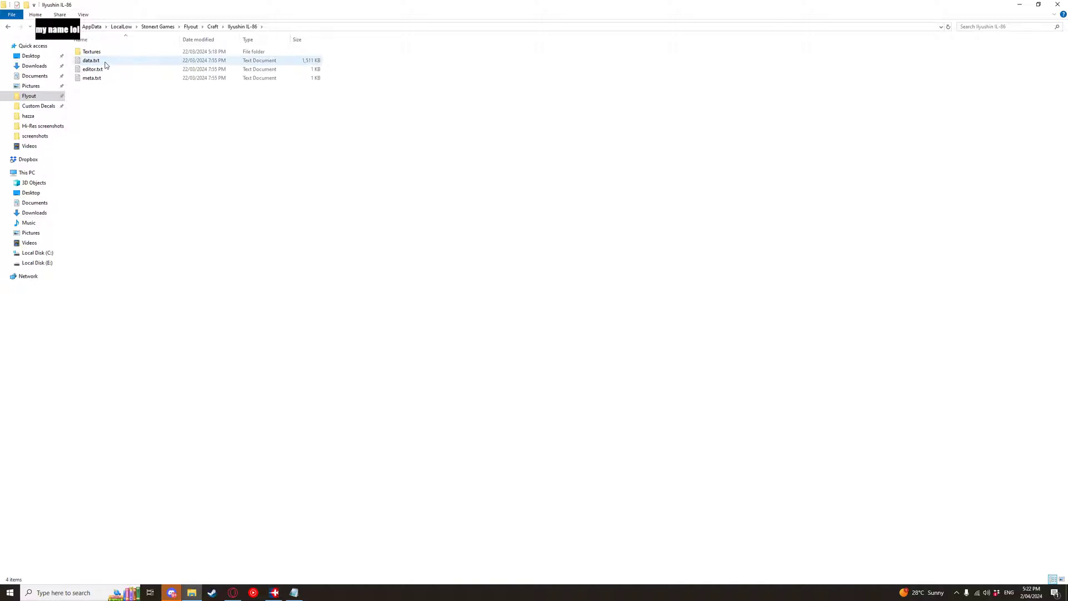
double_click(92, 60)
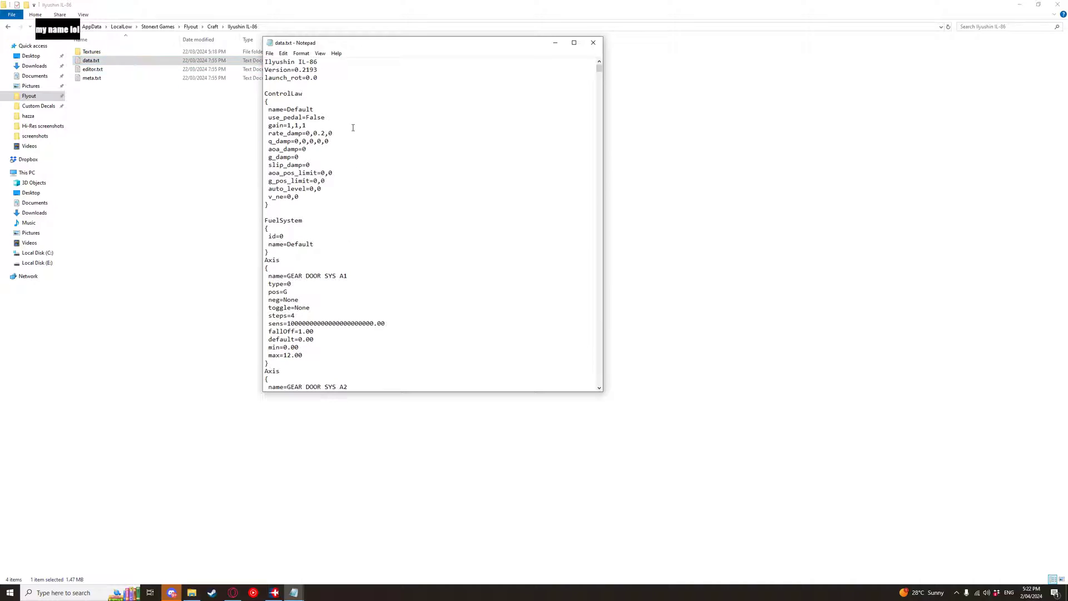
- Search the Ilyushin IL-86 data file for flex=true, keeping the search dialog clear of the text
key("ctrl+f")
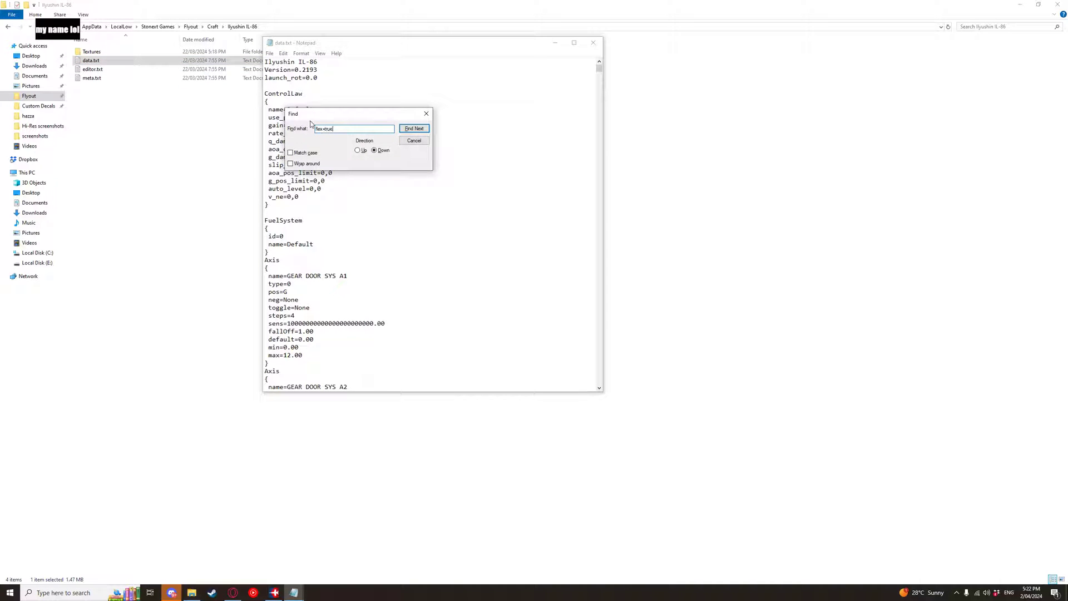
left_click(414, 129)
left_click_drag(374, 114, 400, 40)
left_click(440, 54)
scroll(358, 231, "down", 6)
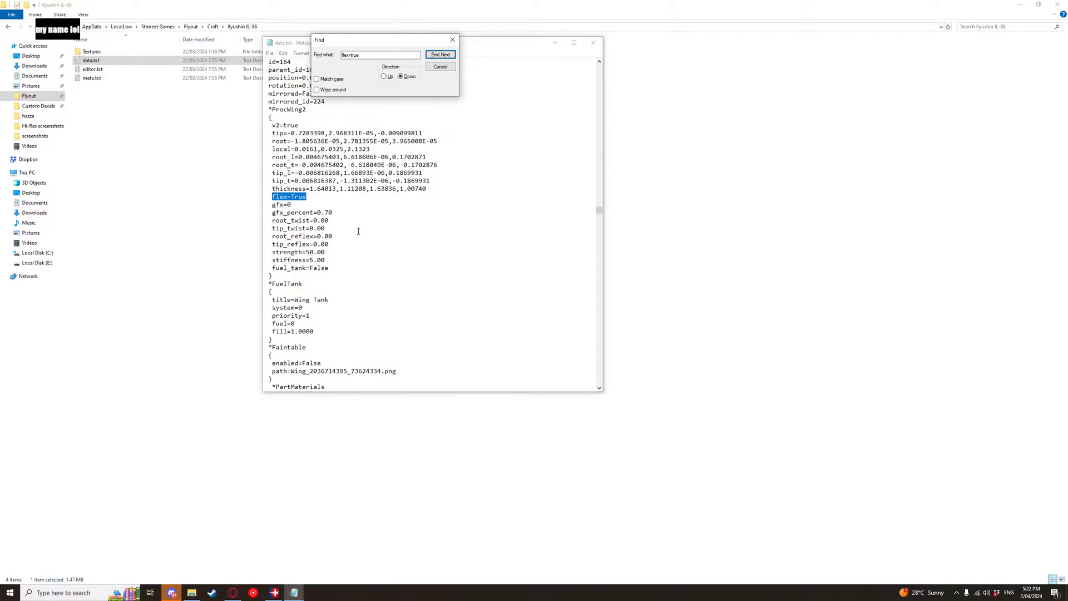
- Highlight the flex, strength and stiffness entries in the matched ProcWing2 block
left_click_drag(305, 204, 268, 196)
left_click(318, 212)
mouse_move(299, 244)
left_mouse_down()
mouse_move(327, 253)
mouse_move(282, 248)
left_mouse_up()
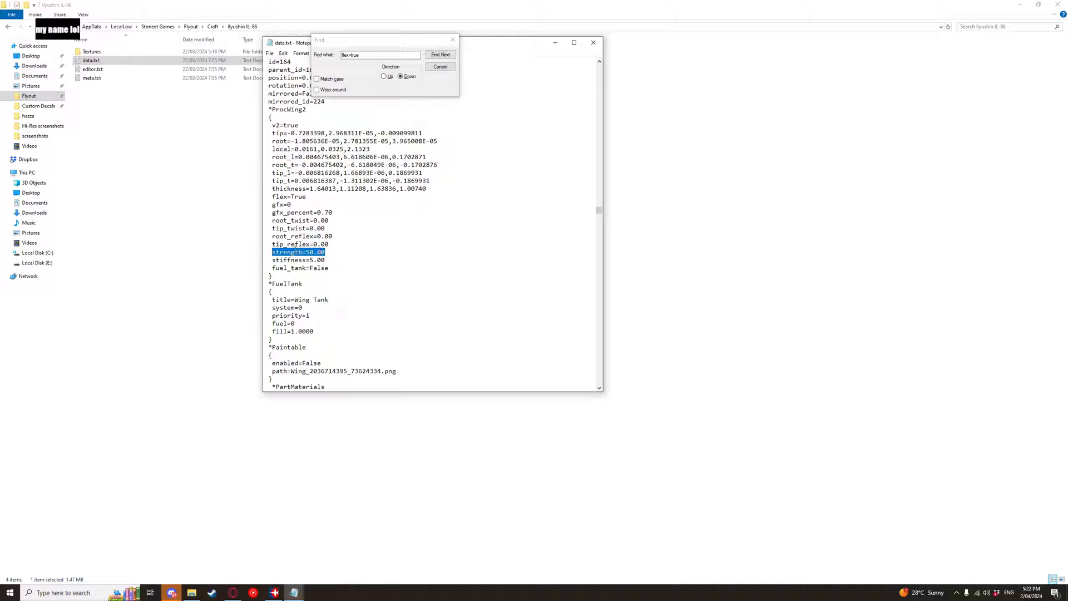
left_click_drag(288, 260, 265, 255)
left_click(335, 263)
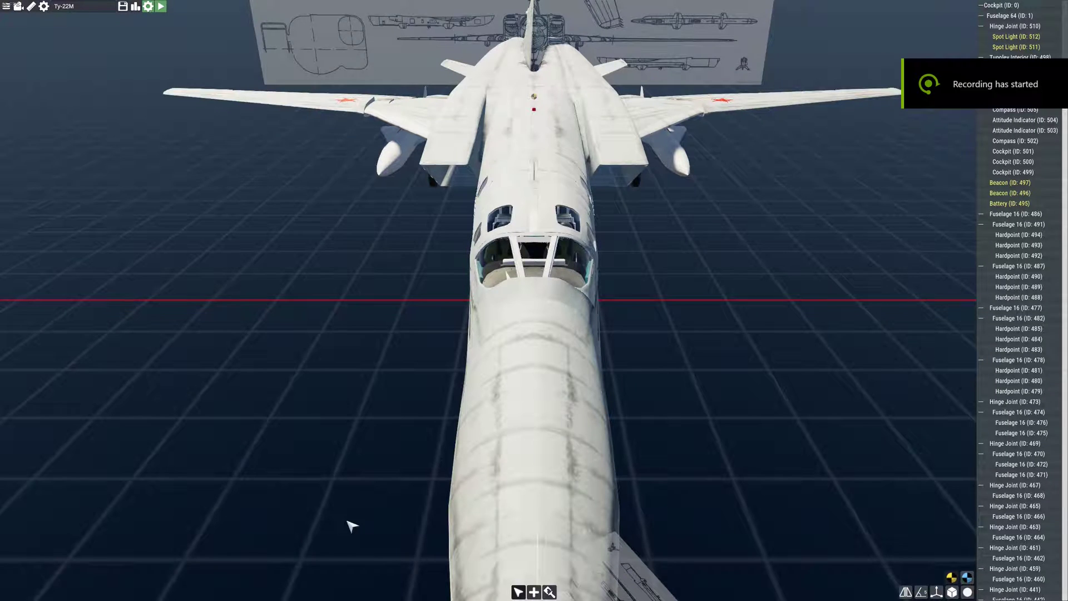
- Switch to the Ty-22M in Flyout and inspect the hinge joint at the top of its main landing gear leg
left_click_drag(349, 523, 320, 416)
scroll(445, 510, "up", 5)
left_click_drag(408, 413, 433, 387)
scroll(537, 412, "down", 3)
scroll(529, 341, "up", 3)
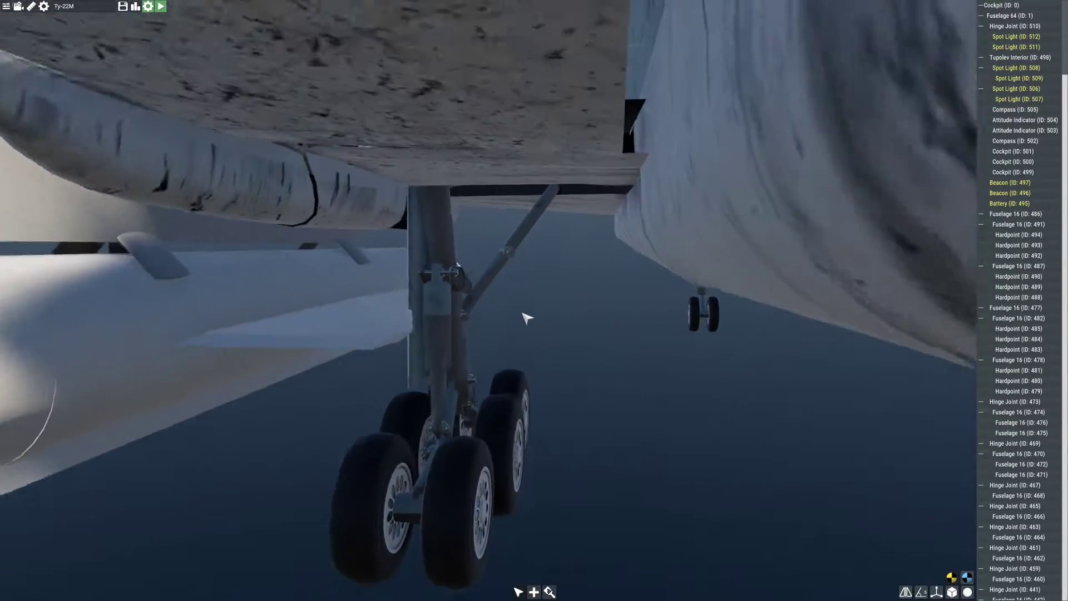
scroll(512, 258, "up", 6)
scroll(435, 271, "up", 3)
scroll(434, 269, "down", 3)
scroll(433, 272, "down", 5)
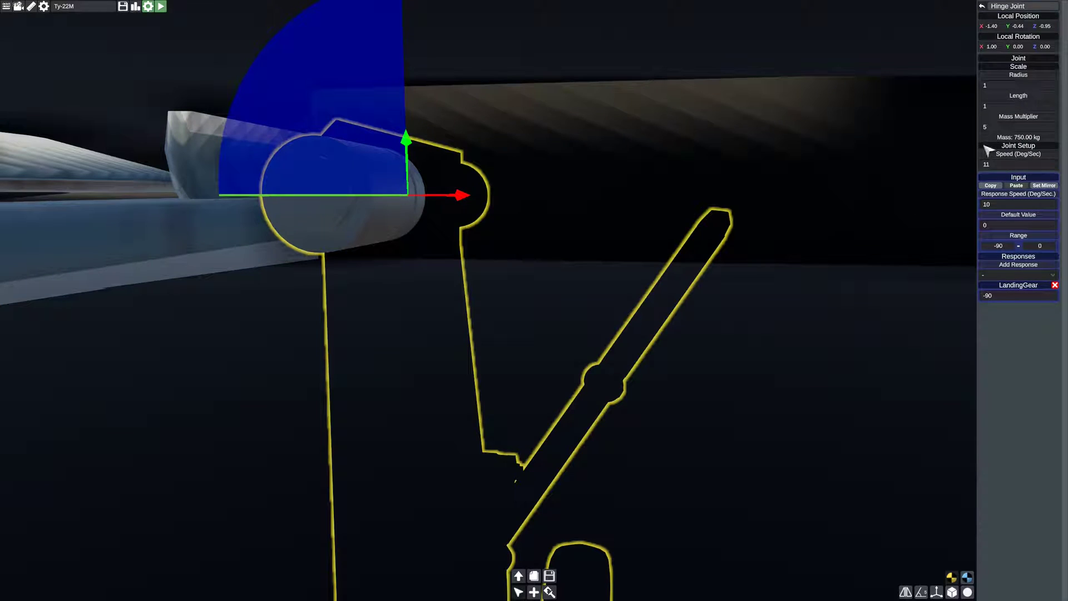
left_click(989, 122)
left_click_drag(765, 222, 715, 305)
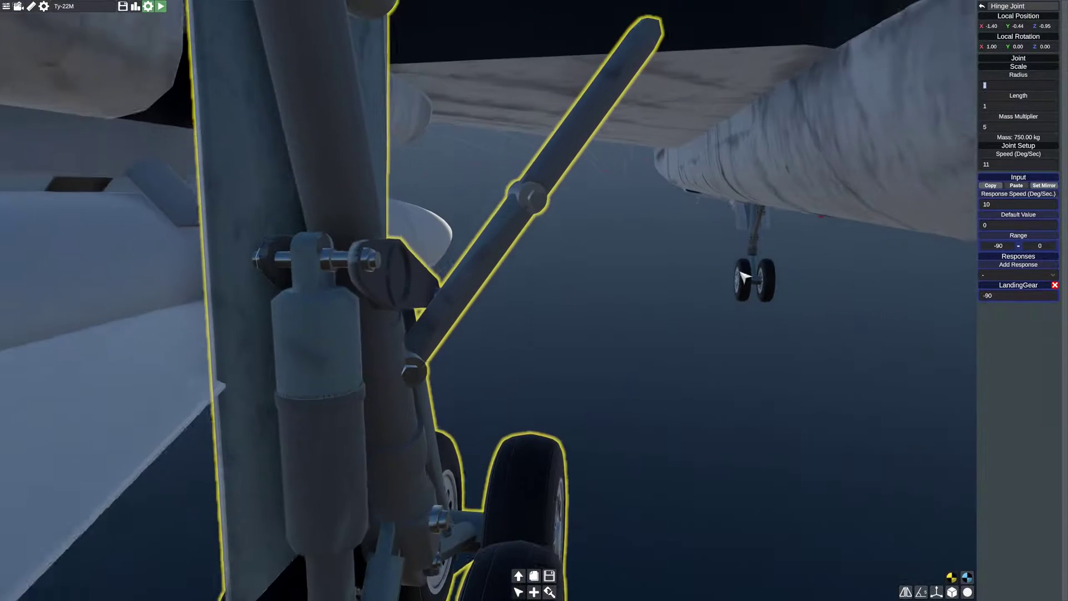
left_click(680, 314)
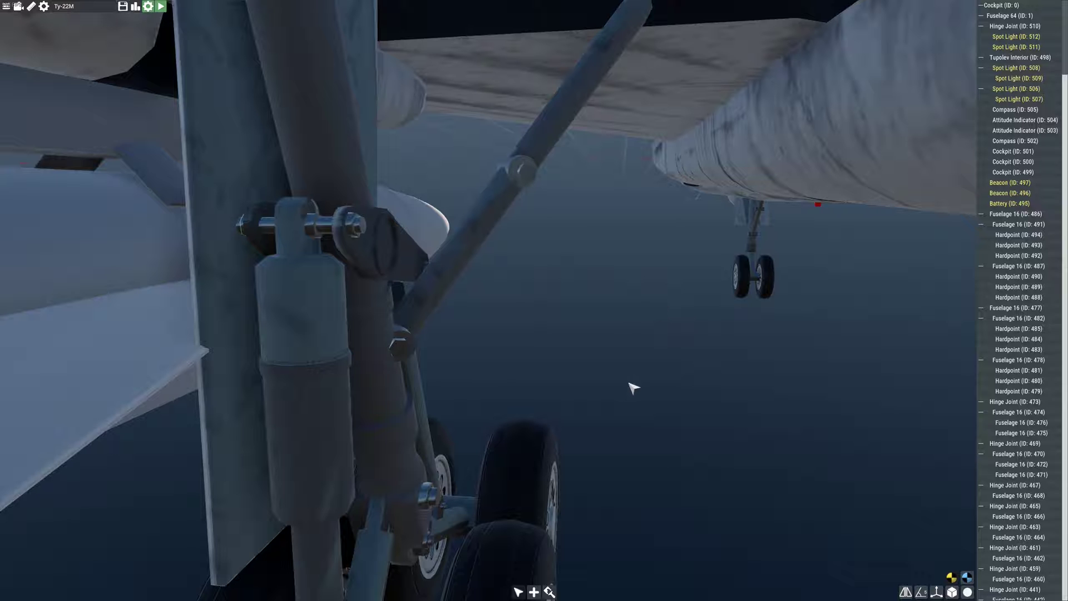
- Examine the Ty-22M's gear bay, main gear strut, diagonal brace and wheel bogie from below the fuselage
key("a")
key("e")
key("d")
key("e")
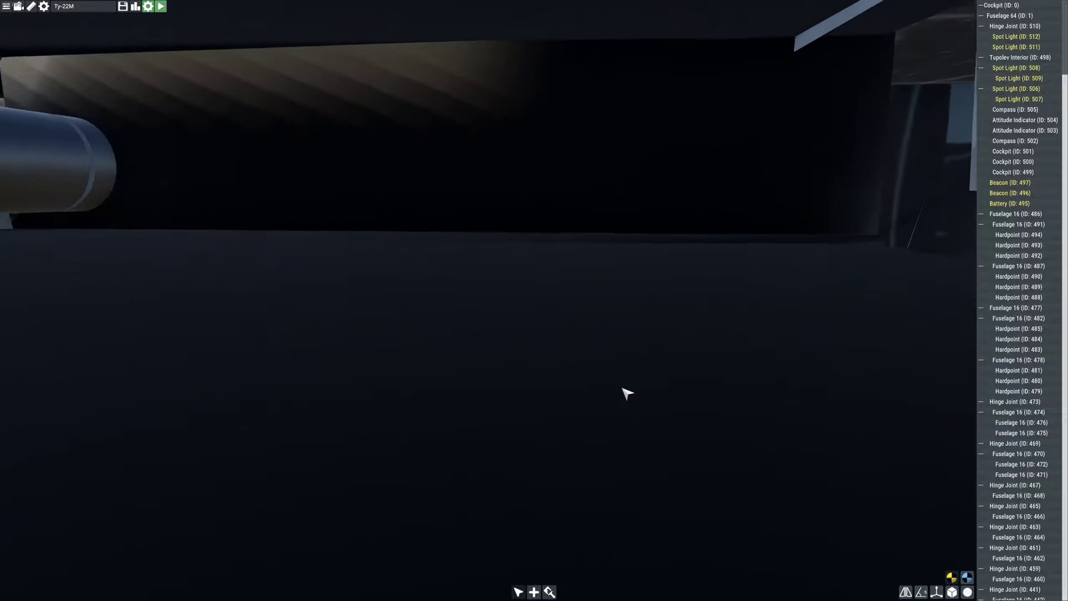
key("w")
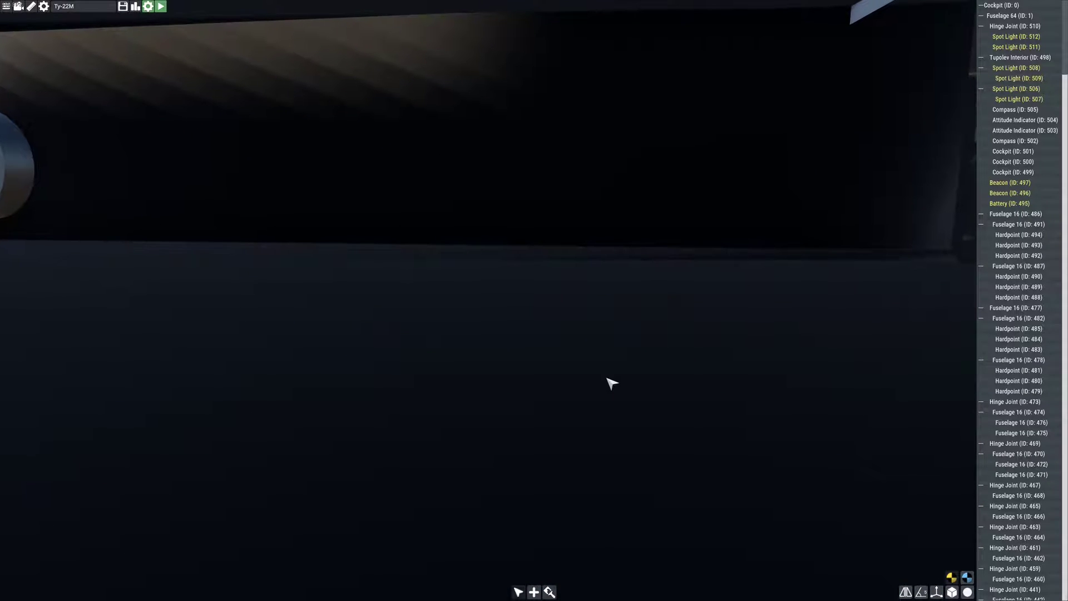
key("a")
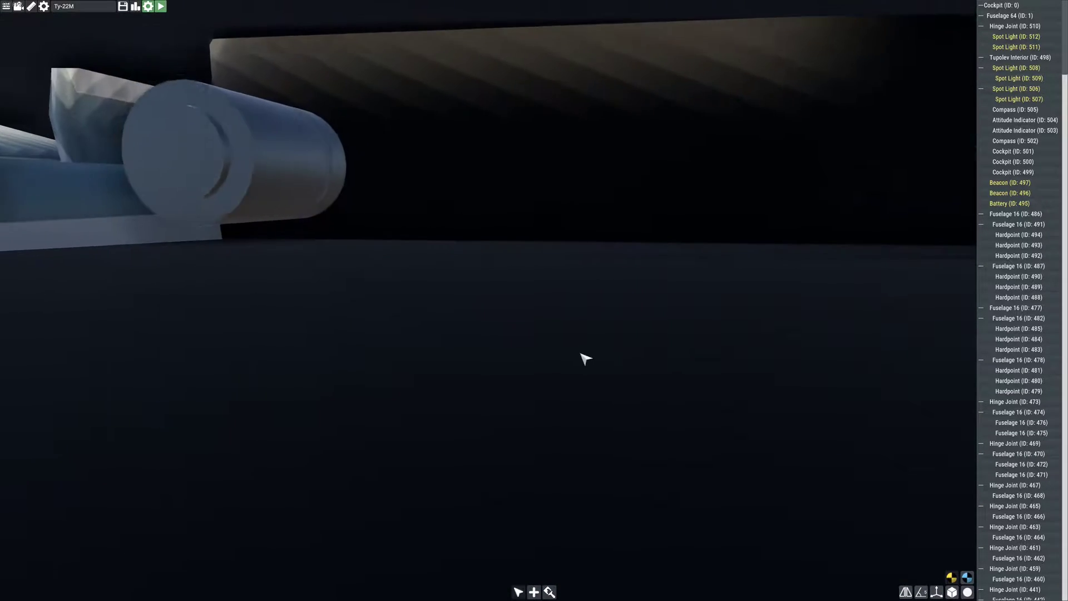
key("q")
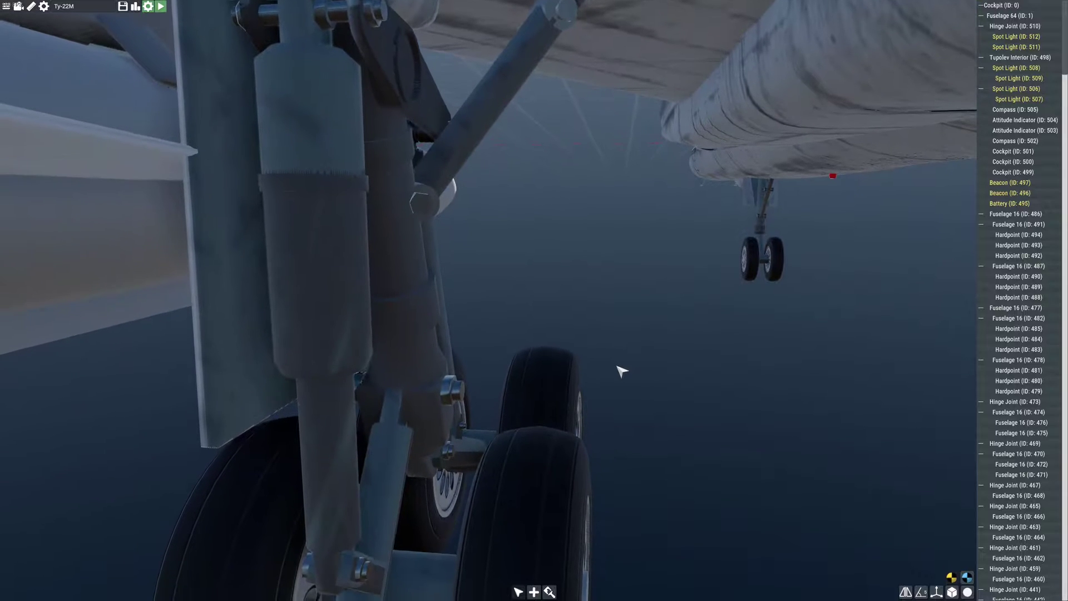
key("s")
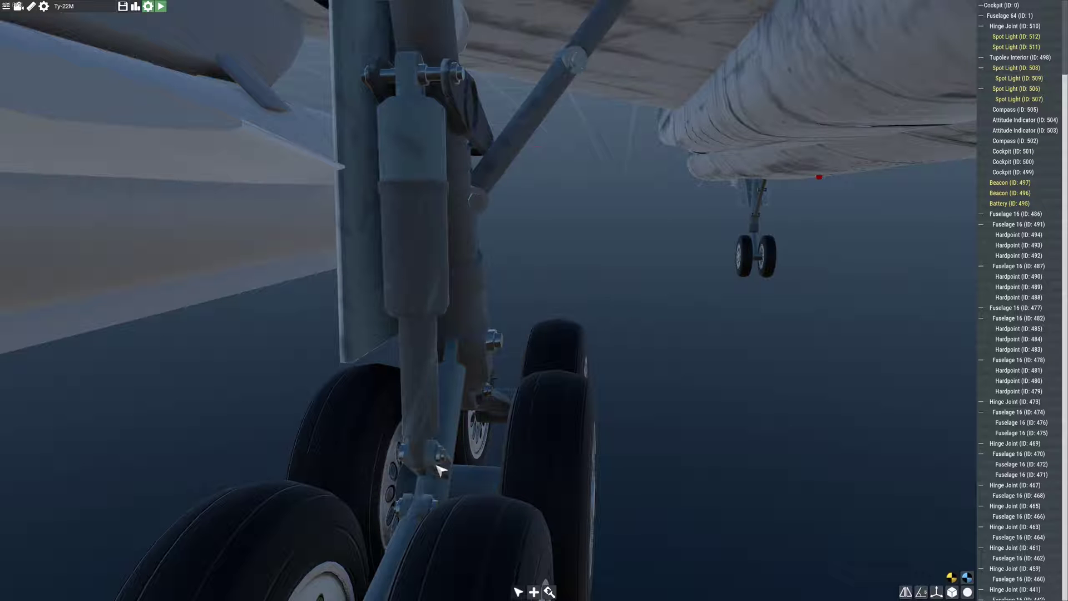
key("e")
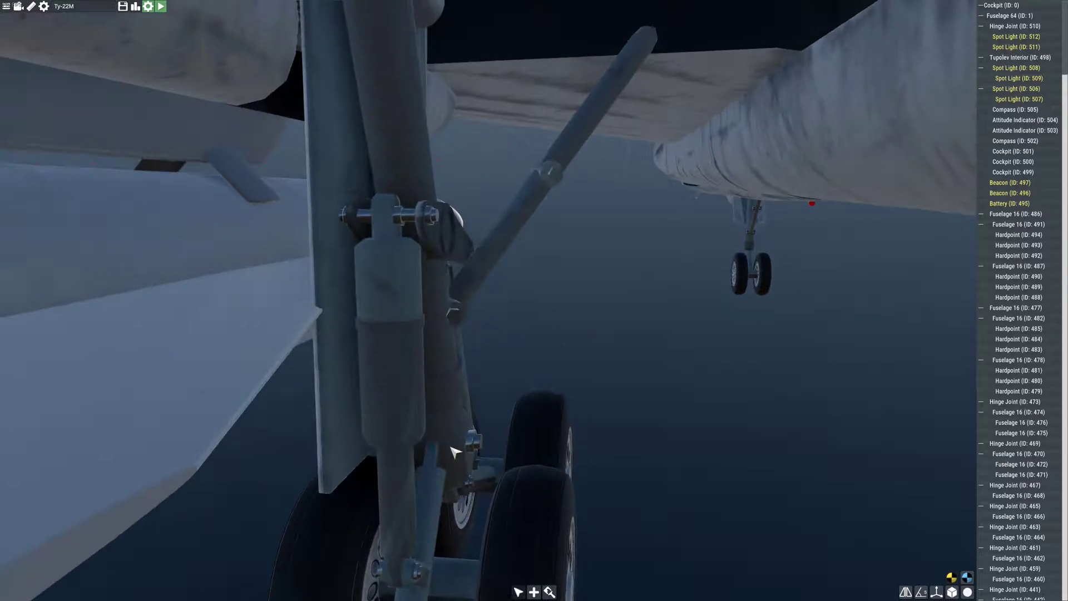
scroll(302, 311, "down", 5)
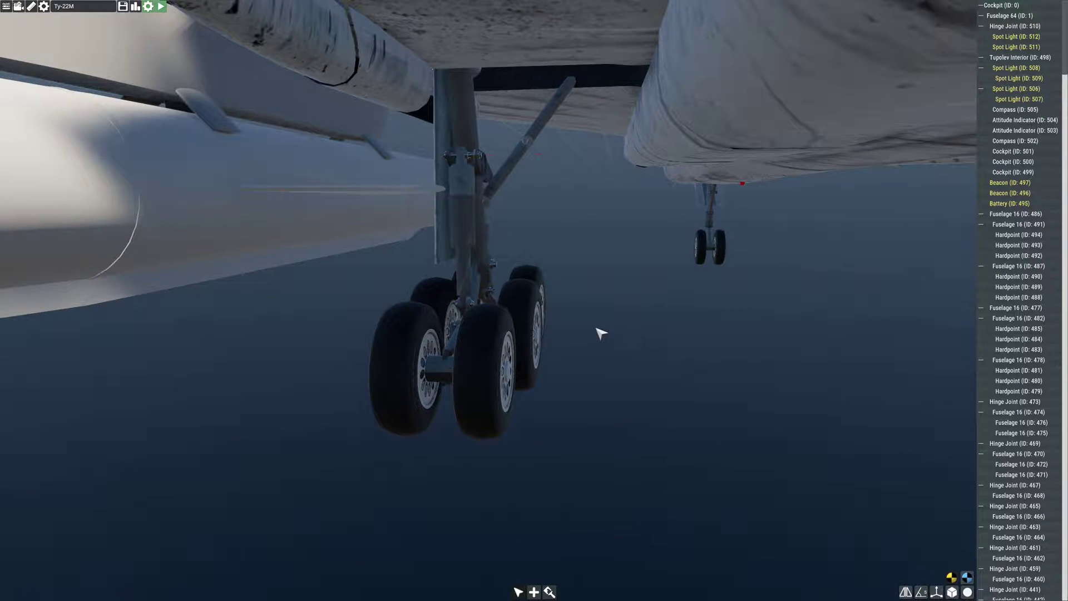
key("d")
key("w")
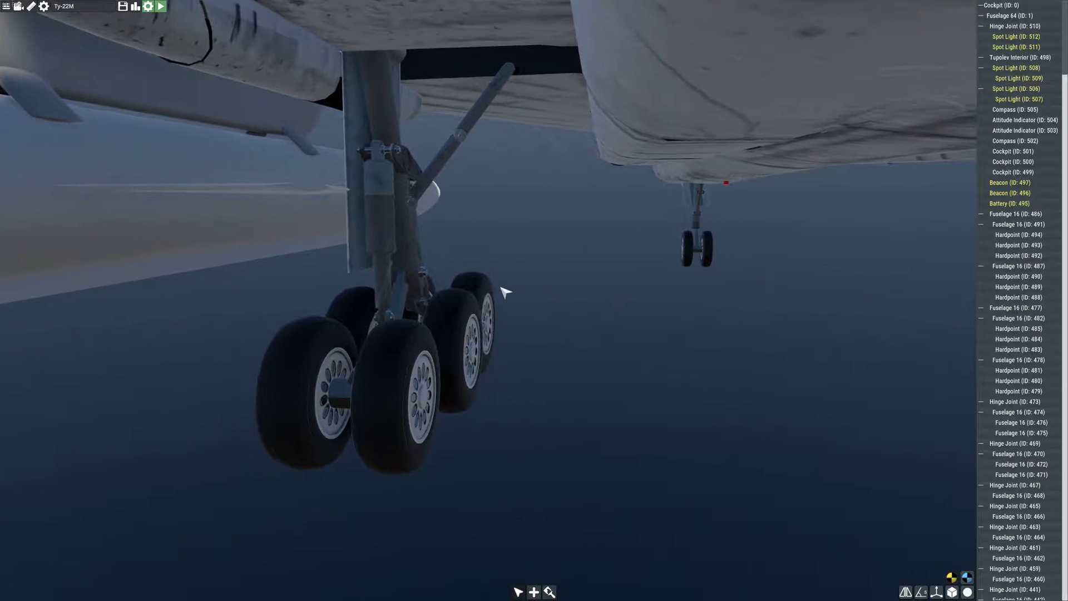